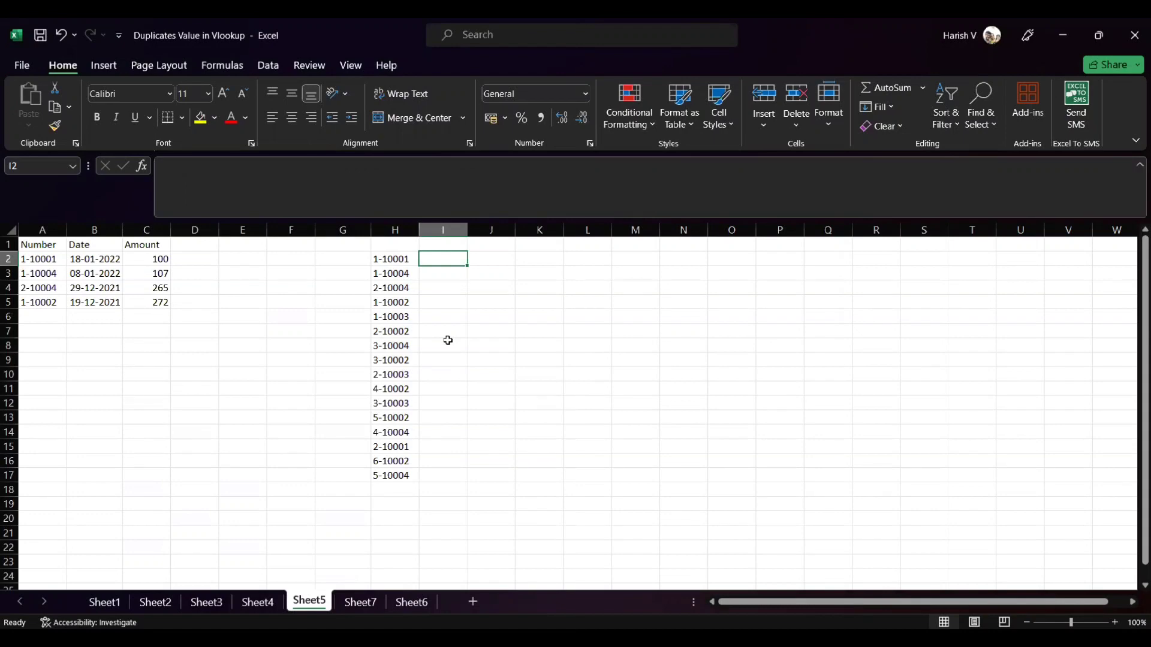
Enter =VLOOKUP(H2,$A$2:$C$5,2,) in I2 to look up the date for the number in H2
type("=")
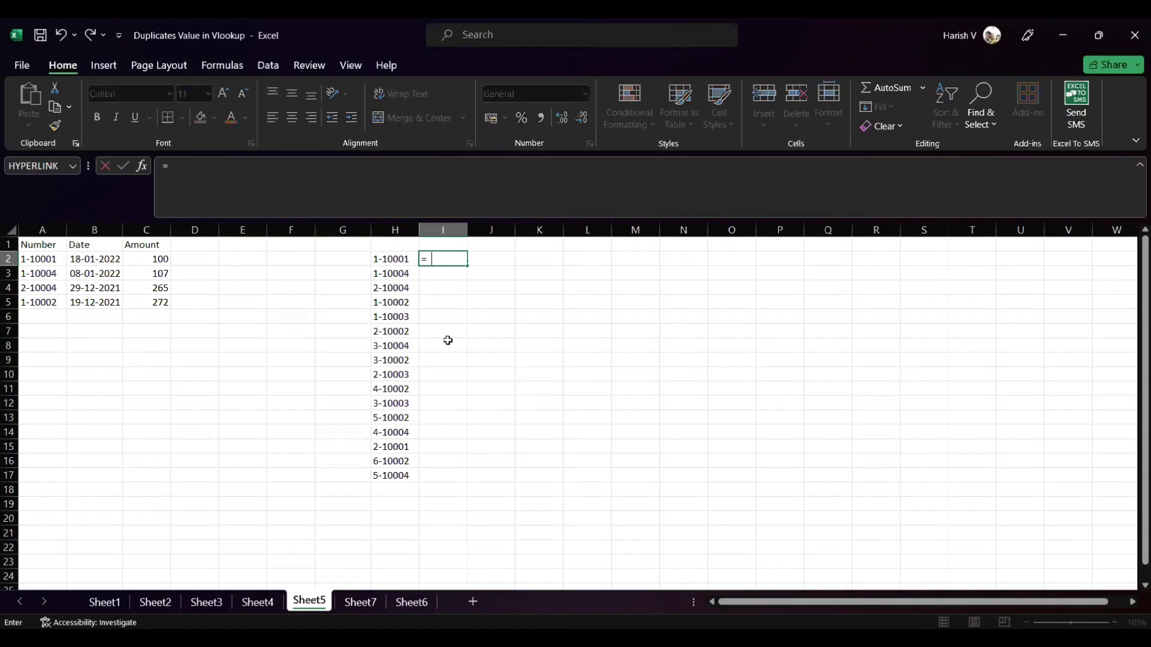
type("VLOOKUP(")
key("Left")
type(",")
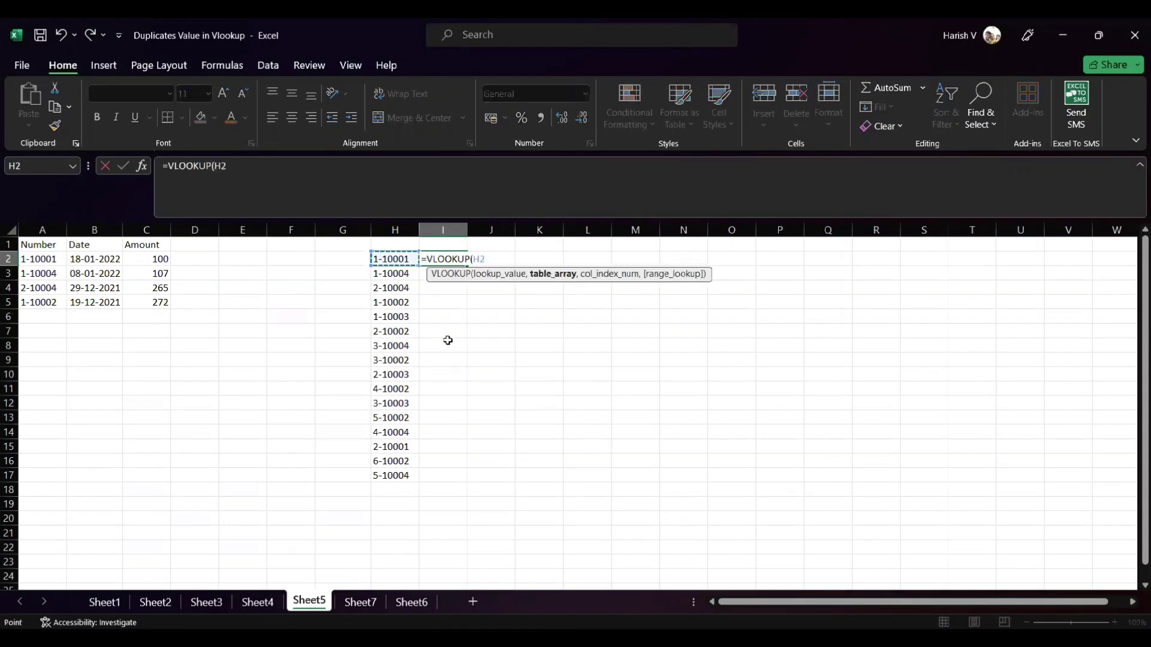
key("Left")
key("ctrl+Left")
key("ctrl+Left")
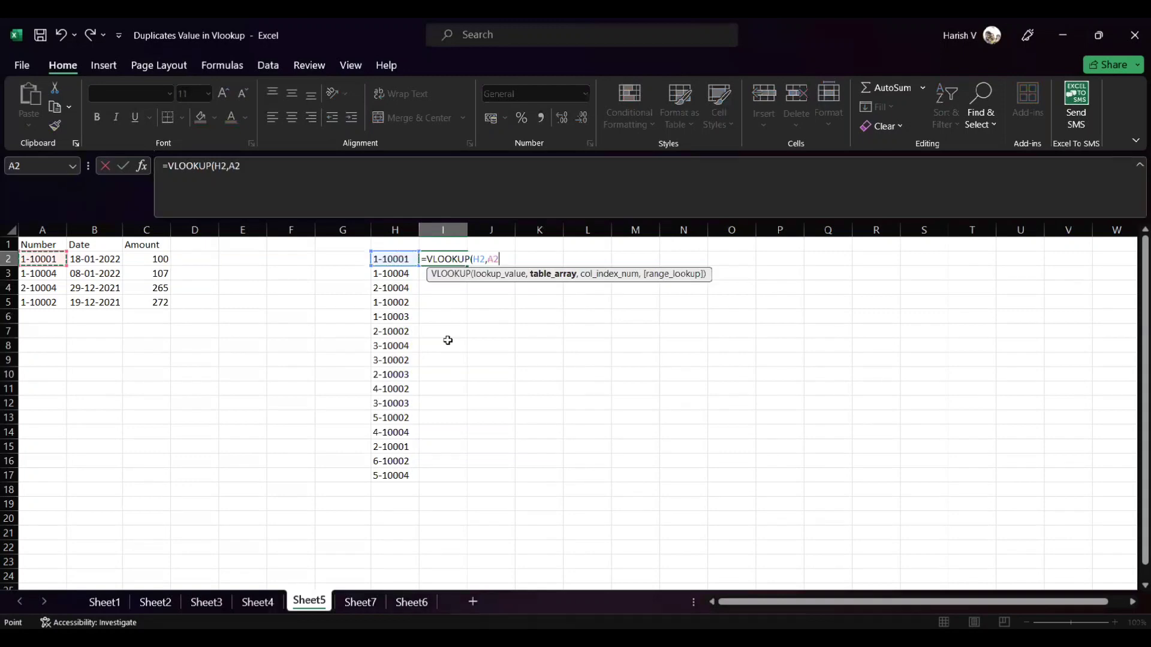
key("ctrl+shift+Right")
key("ctrl+shift+Down")
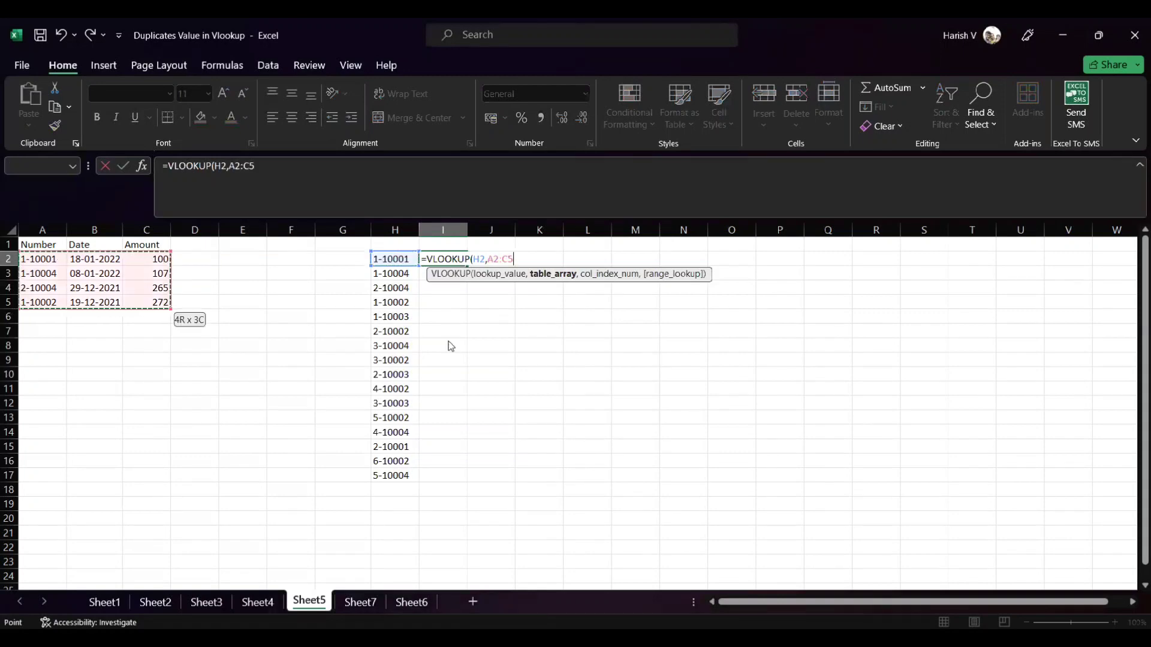
key("F4")
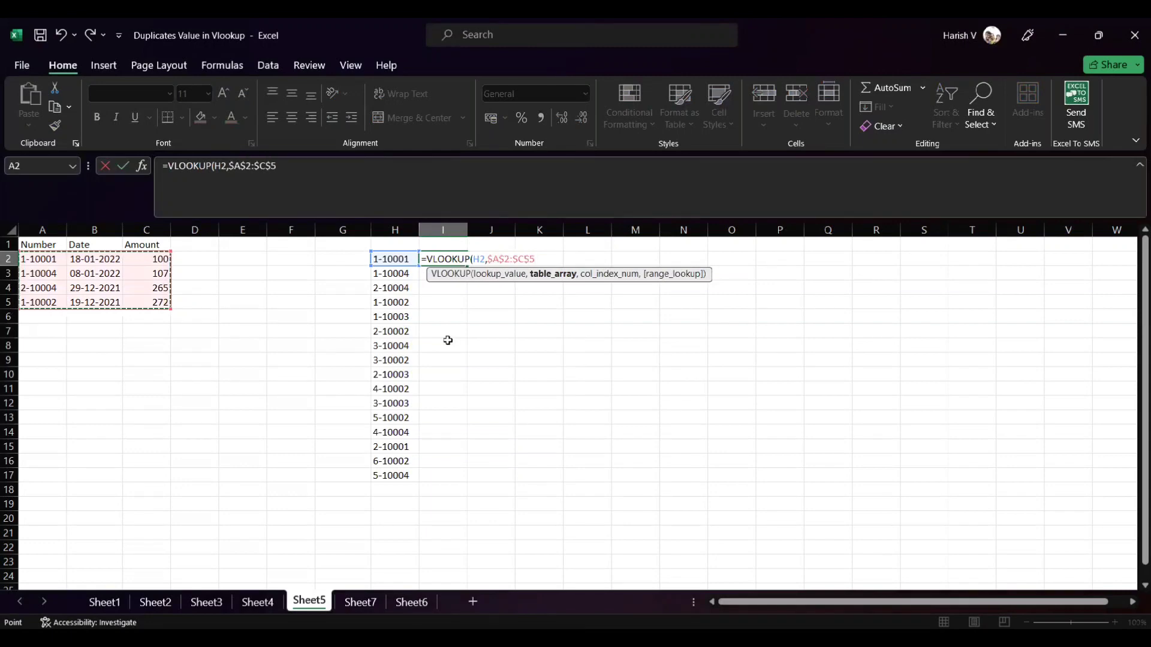
type(",2,0)")
key("Return")
Fill the I2 lookup formula down through I17, alongside the numbers in column H
key("Left")
key("ctrl+Down")
key("Right")
key("ctrl+shift+Up")
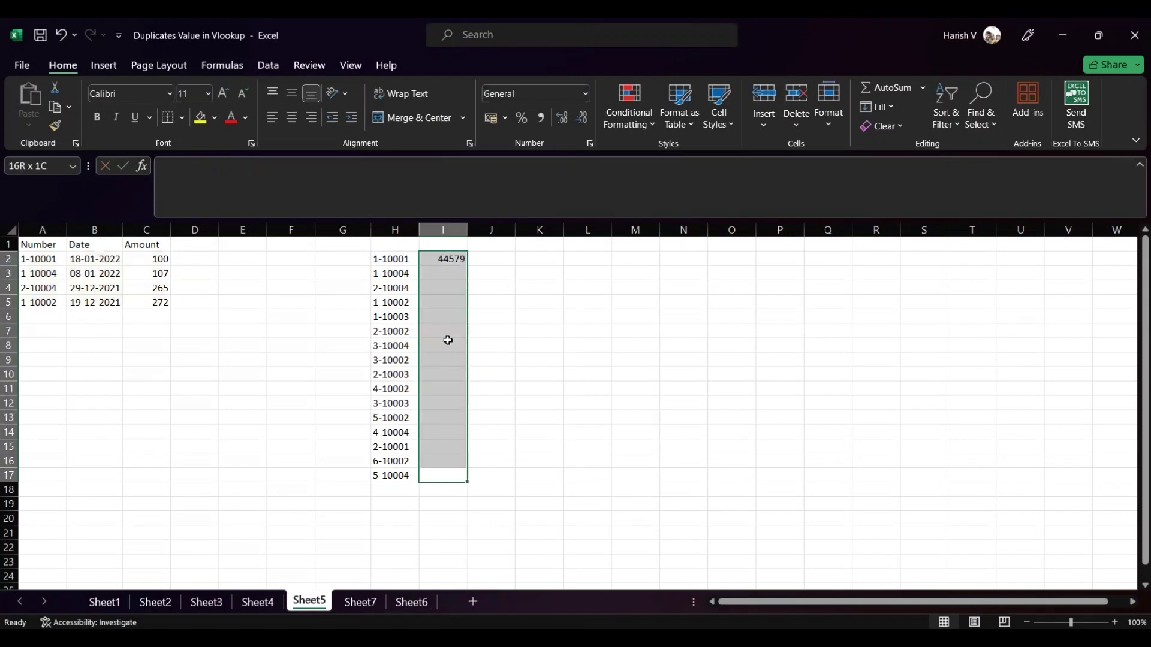
key("ctrl+d")
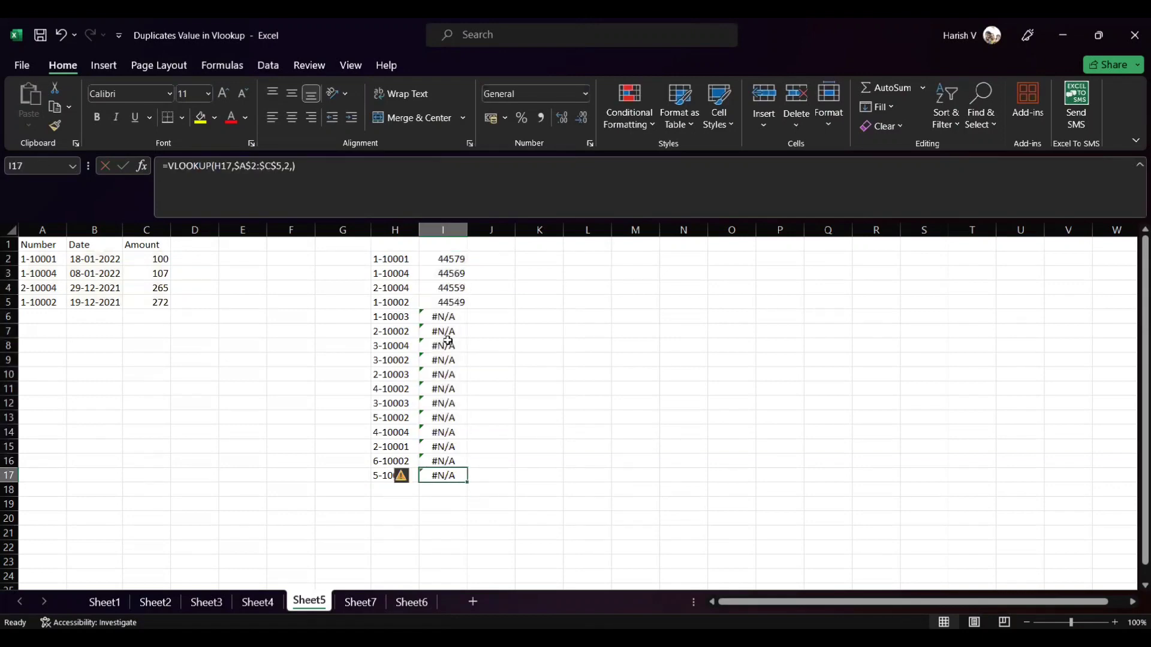
Start a replacement VLOOKUP formula in I6 with H6 as the lookup value
key("ctrl+Up")
key("Down")
key("Down")
key("Down")
key("Down")
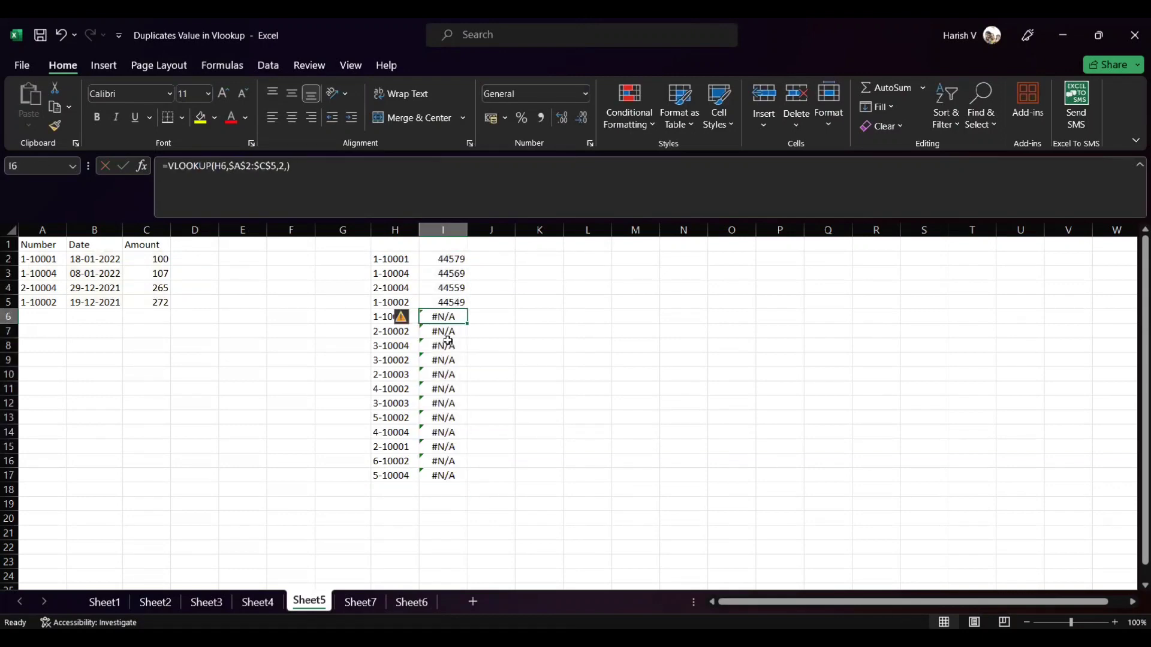
type("=VLOOKUP(H6,")
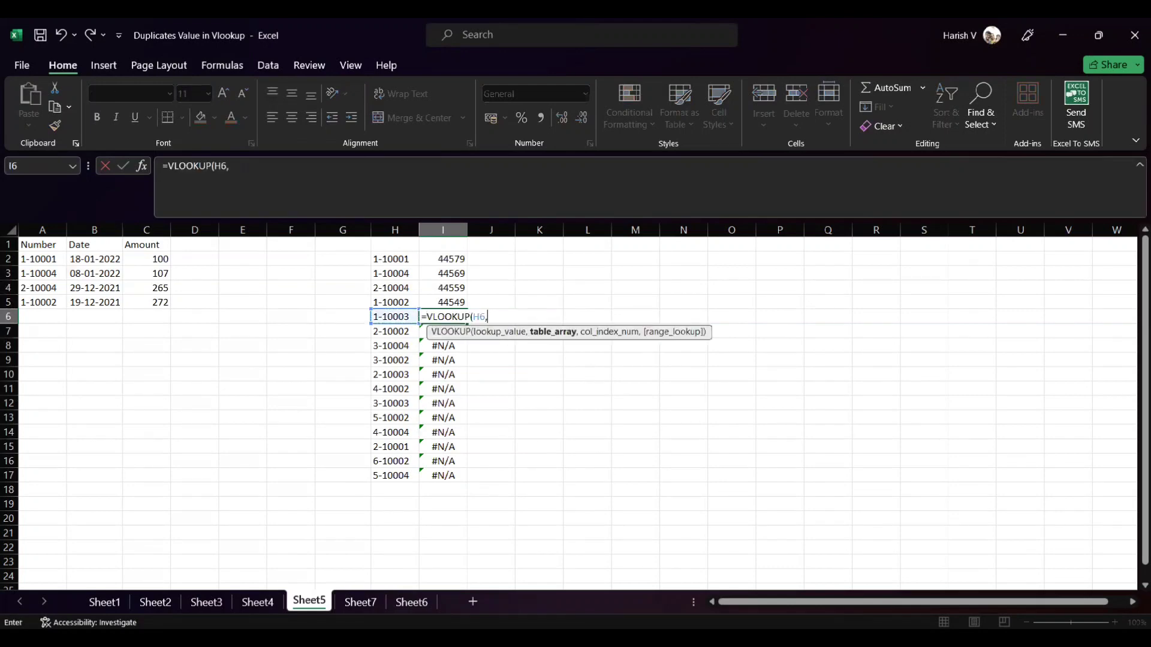
Complete the I6 lookup with the absolute table range Sheet7!$A$1:$C$8 and column index 2
left_click(361, 602)
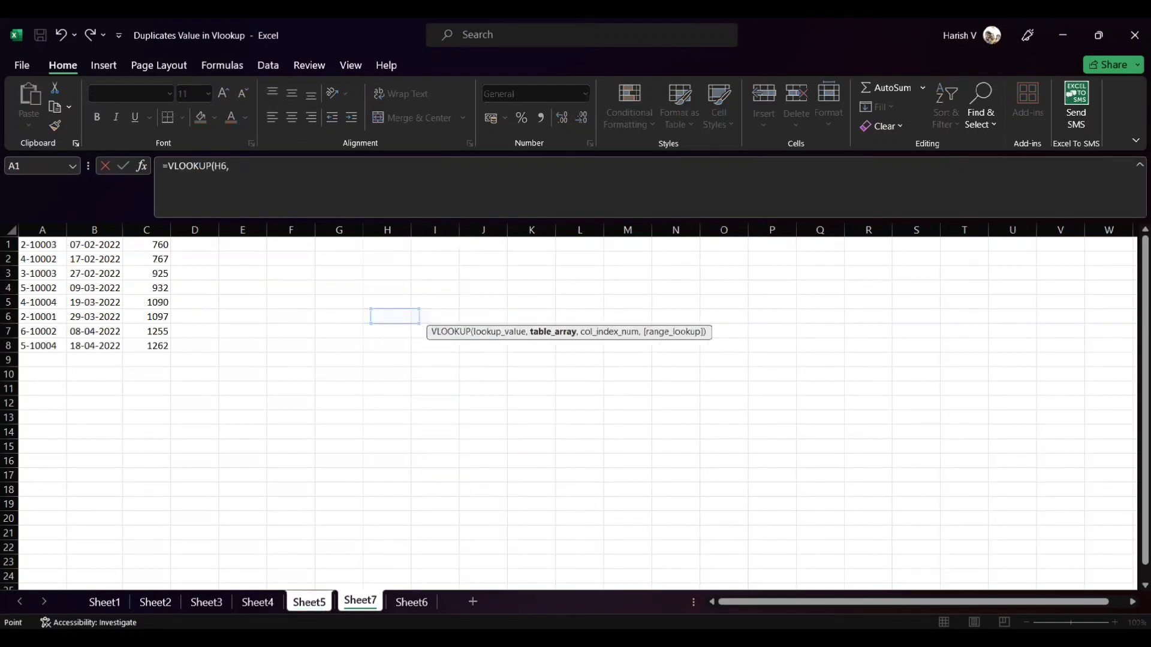
left_click(27, 302)
key("ctrl+Up")
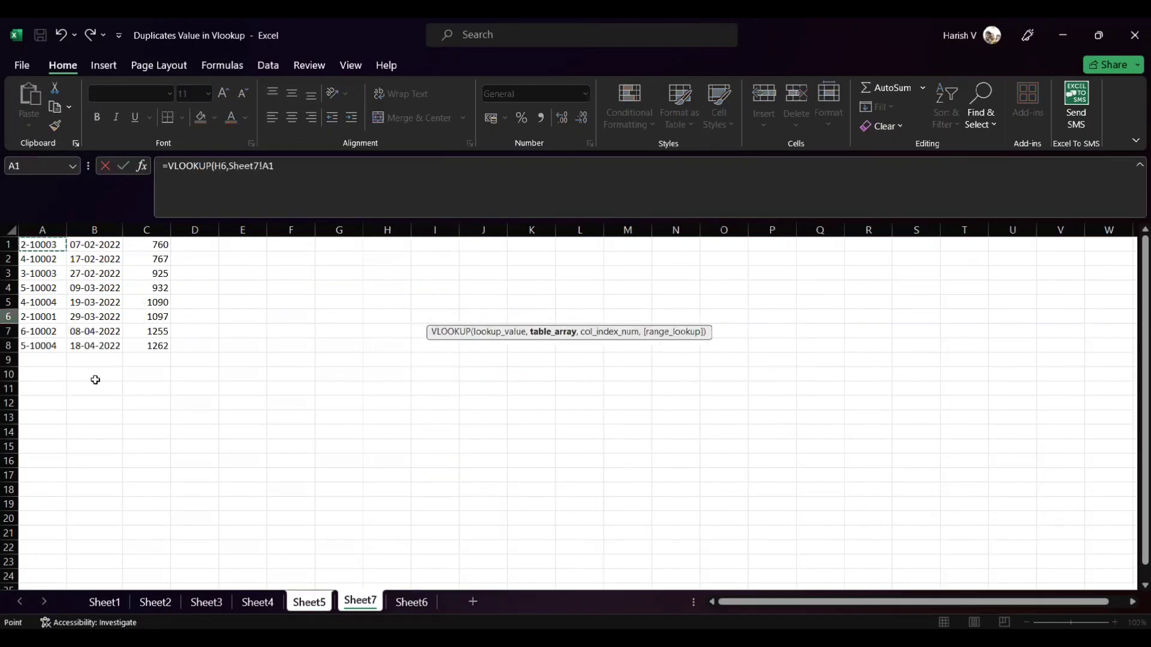
key("shift+Right")
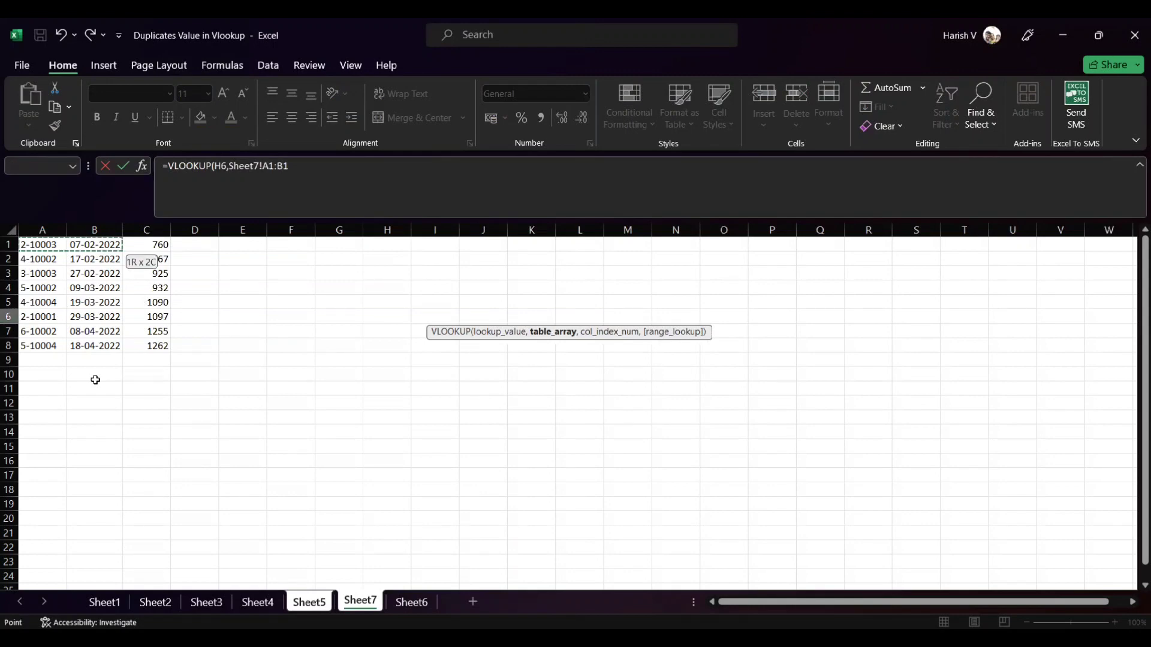
key("shift+Right")
key("ctrl+shift+Down")
key("F4")
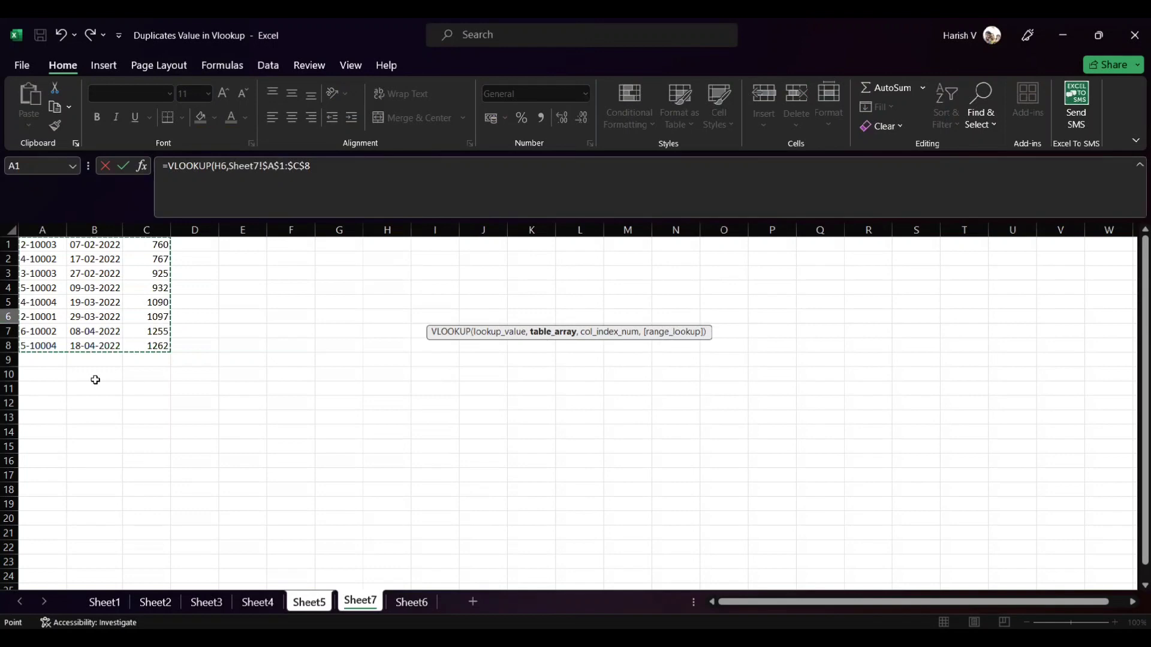
type(",2,")
key("ctrl+Return")
Fill the Sheet7 lookup formula from I6 down through I17
key("ctrl+shift+Down")
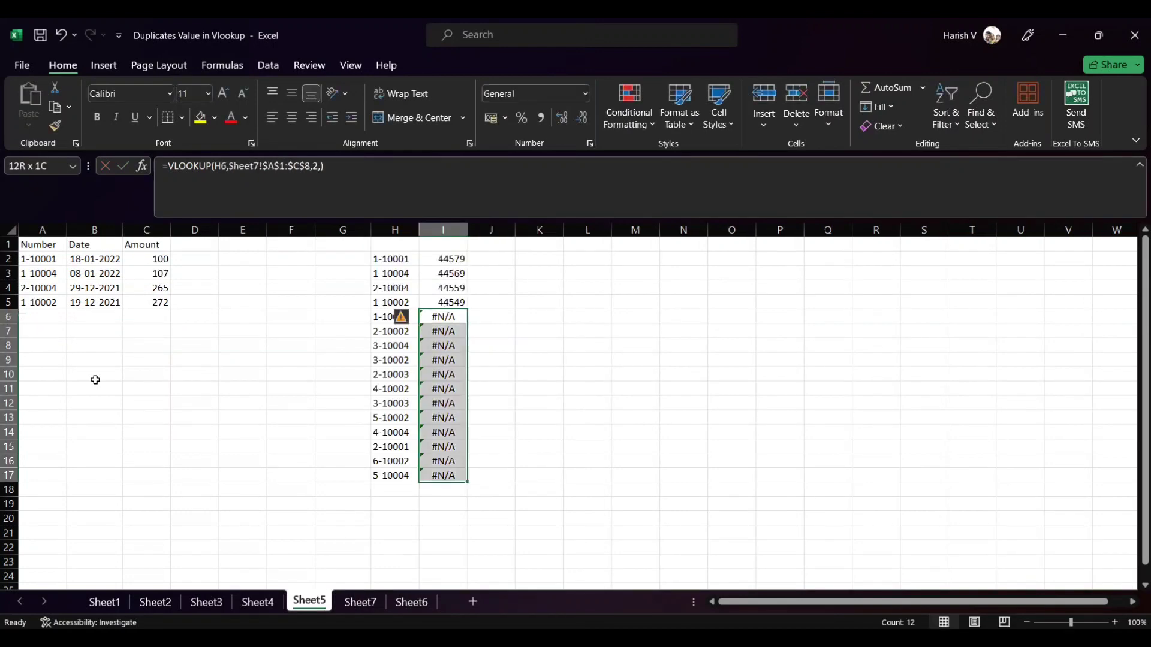
key("ctrl+d")
key("Up")
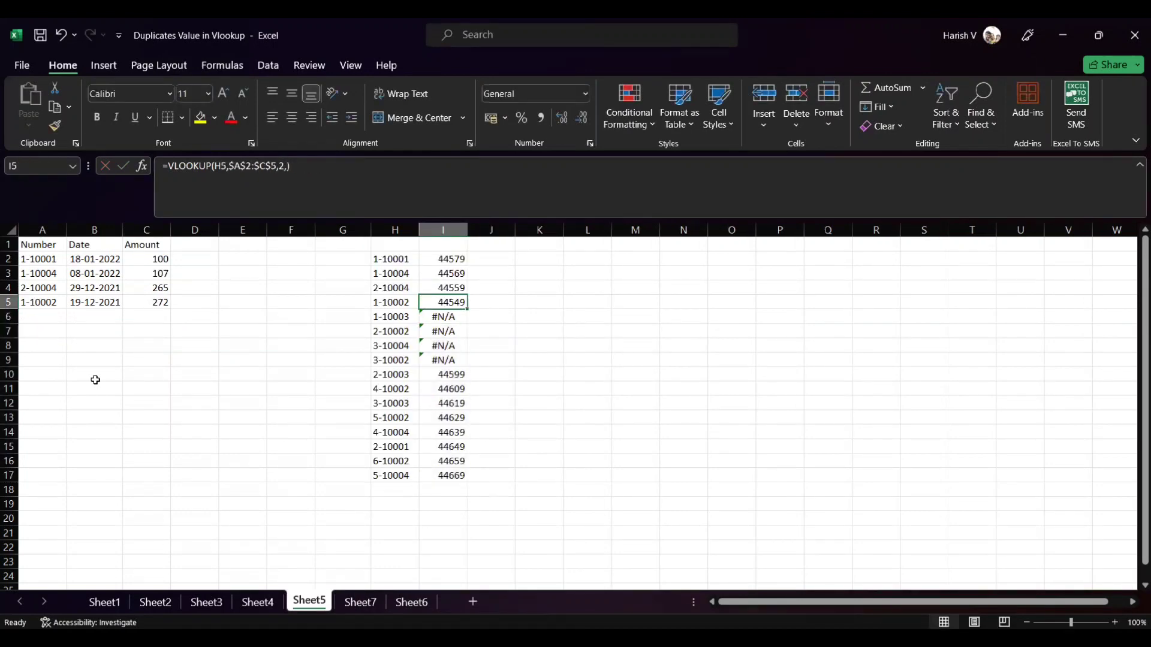
Examine the lookup formulas and results in column I from I6 to I16
key("Down")
key("Down")
key("Down")
key("Down")
key("Down")
key("Down")
key("Down")
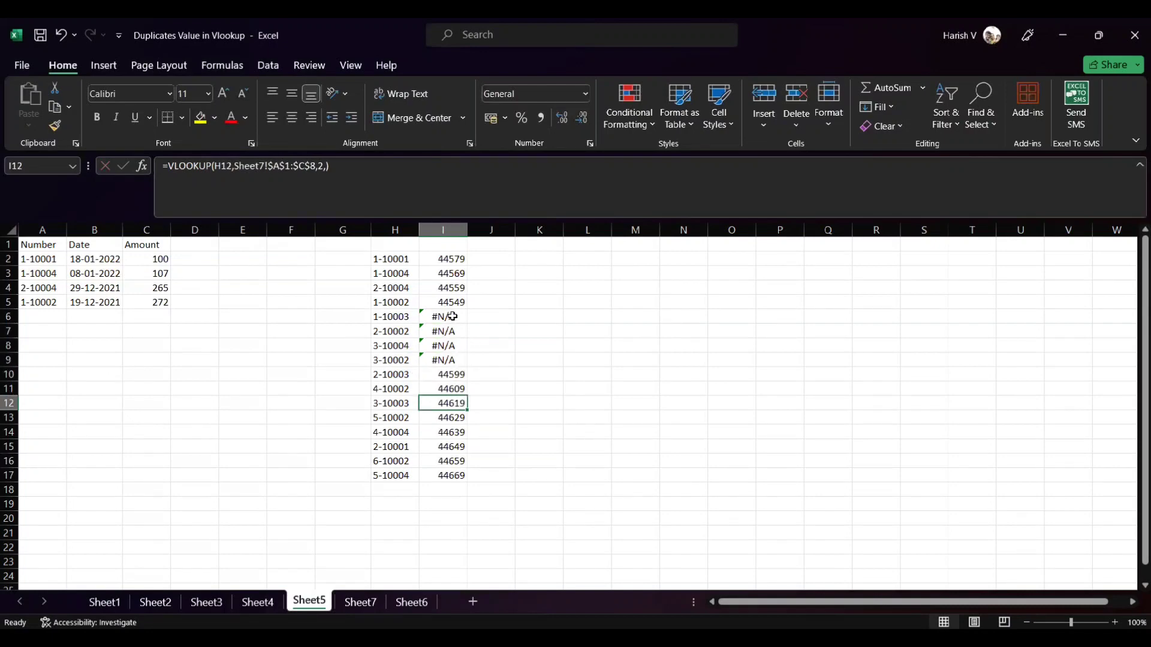
left_click_drag(442, 316, 453, 460)
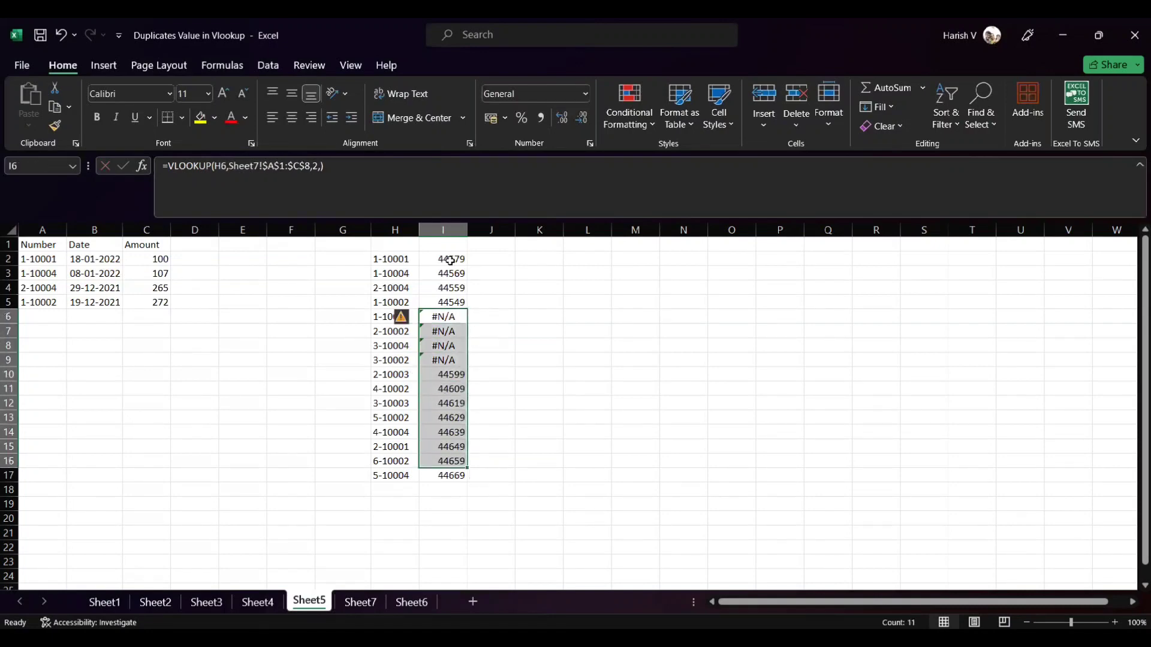
Clear all the lookup formulas from I2:I17 and return to I2
left_click_drag(452, 258, 483, 456)
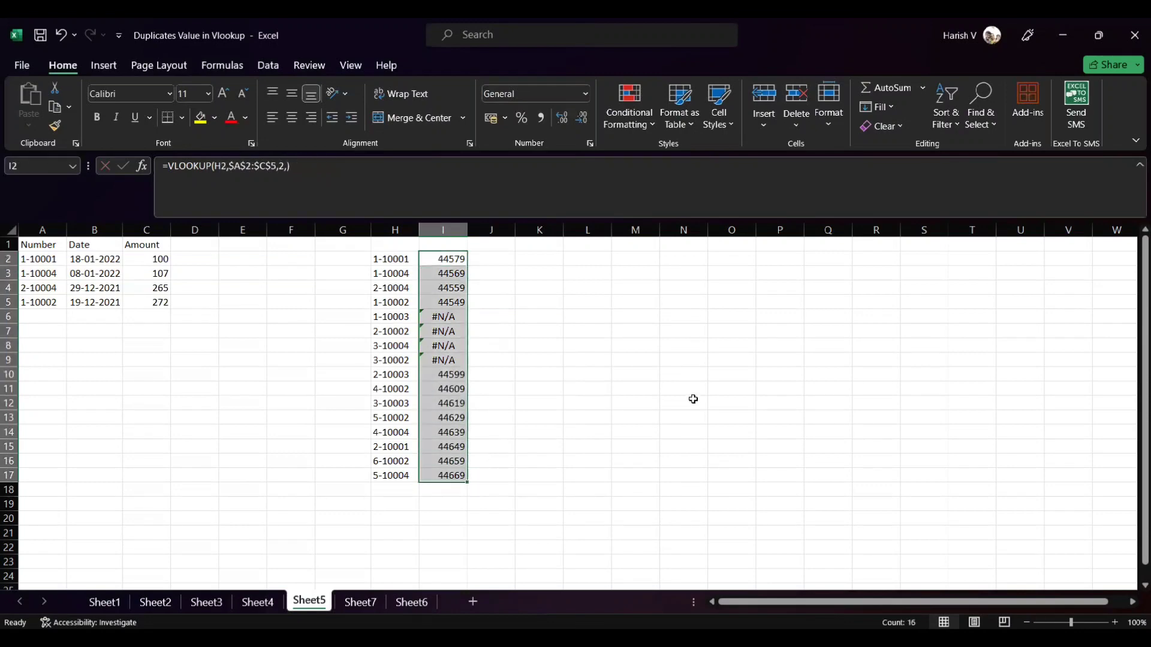
key("Delete")
key("shift+BackSpace")
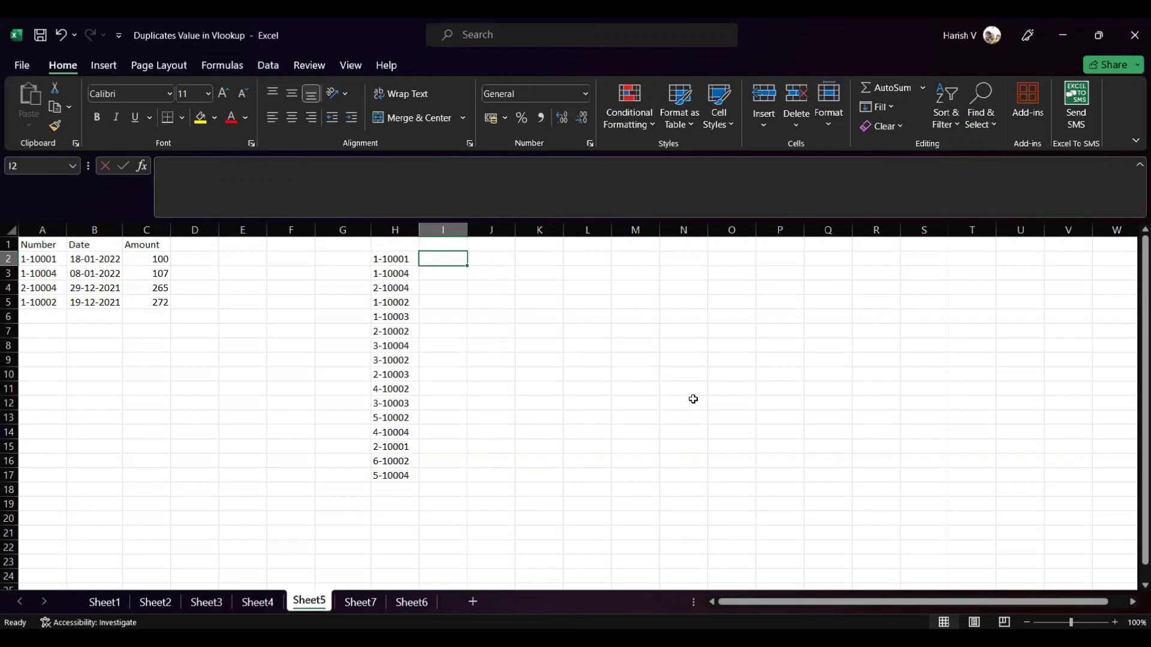
Start an IFERROR formula in I2 wrapping a VLOOKUP with H2 as the lookup value
type("=")
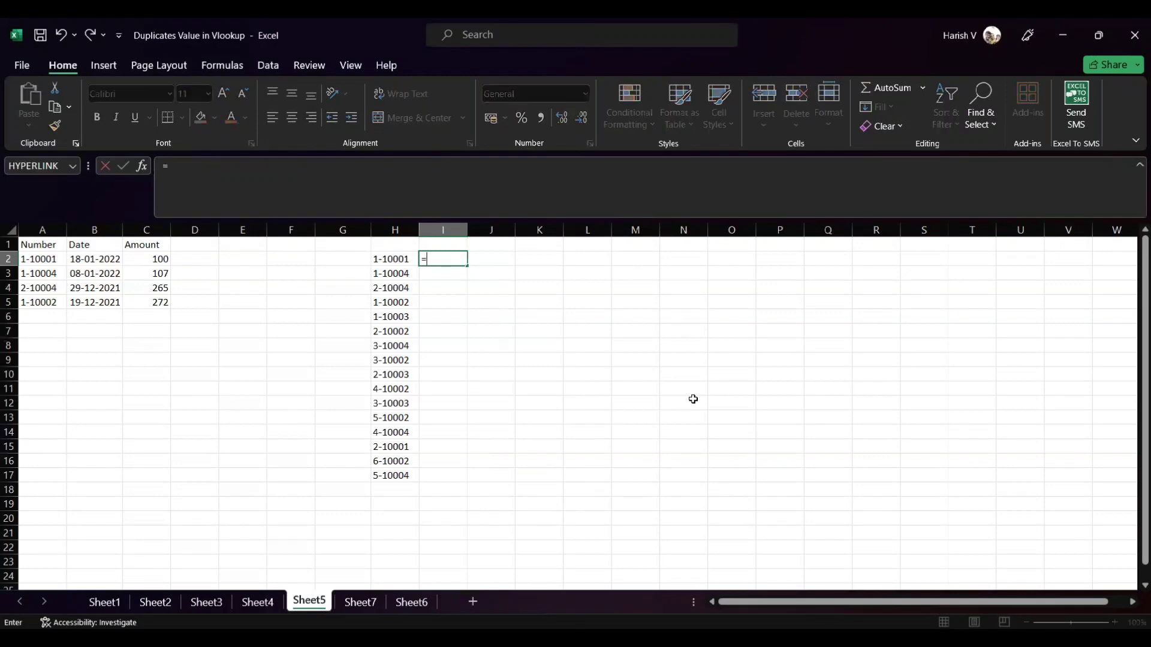
type("IFERROR(")
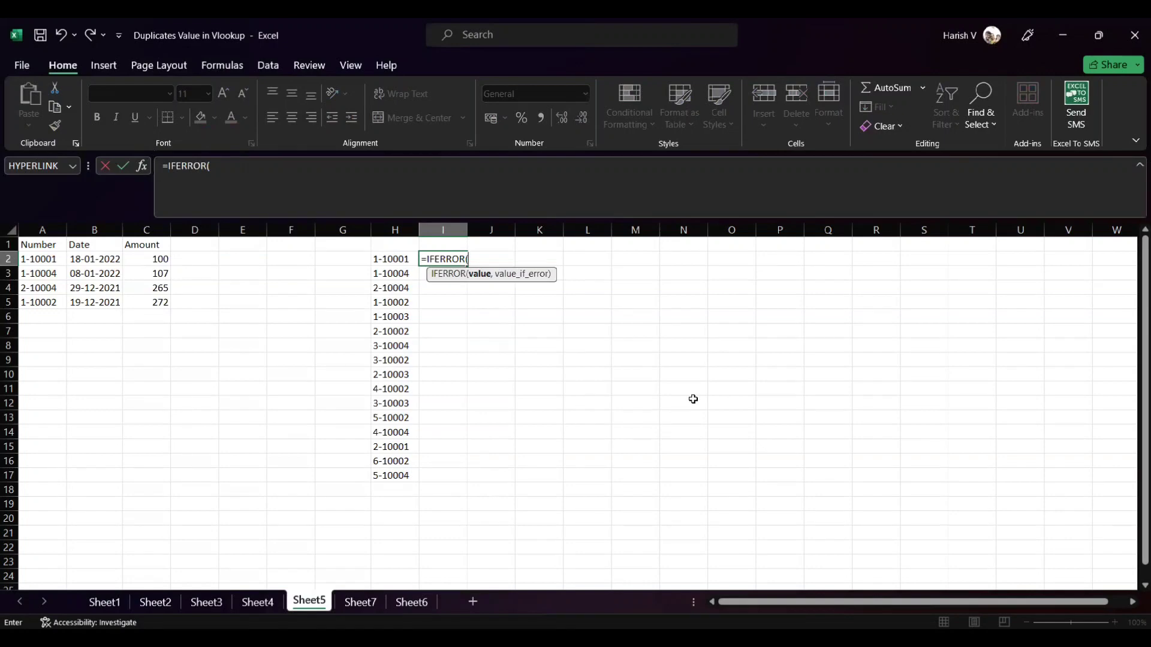
type("VLOOKUP(")
key("Left")
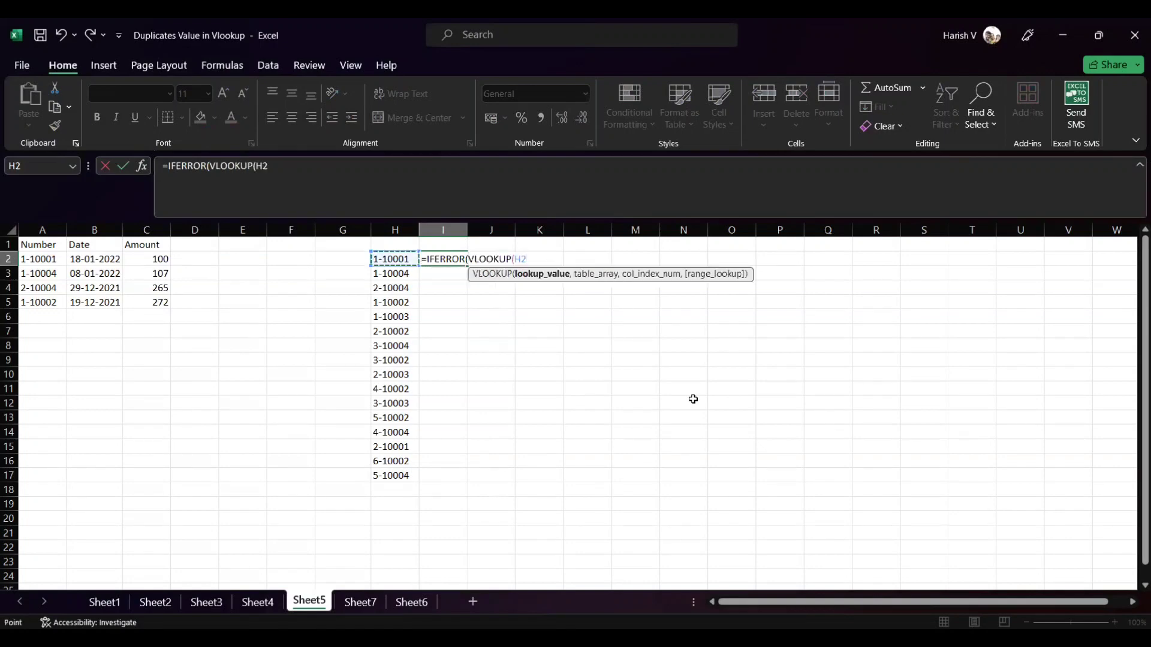
type(",")
Set the VLOOKUP's table array to the absolute range $A$1:$C$5 on Sheet5
key("Left")
key("Down")
key("Left")
key("Left")
key("Left")
key("Left")
key("Left")
key("Left")
key("Left")
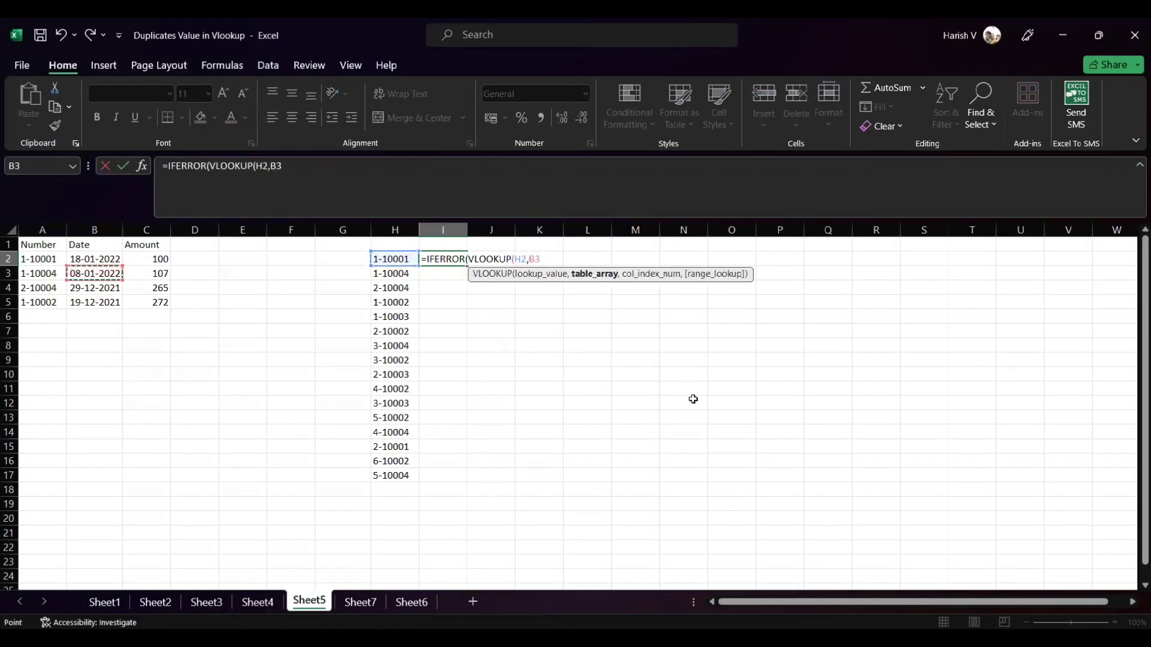
key("Up")
key("Up")
key("shift+Down")
key("shift+Down")
key("shift+Down")
key("shift+Down")
key("shift+Right")
key("shift+Right")
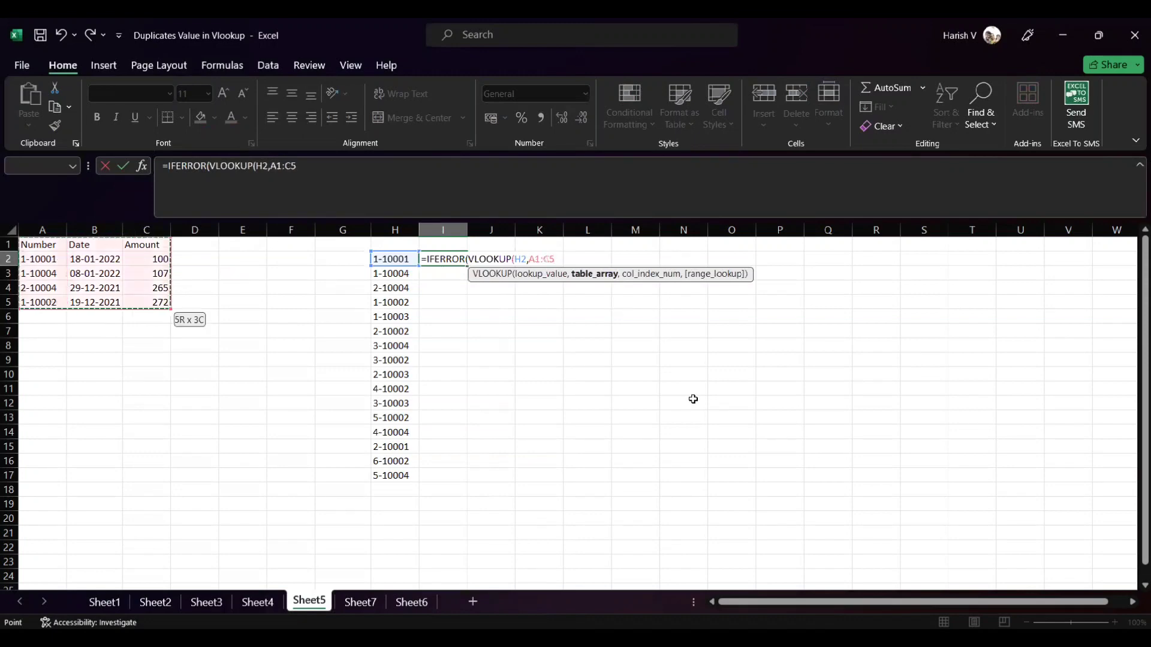
key("F4")
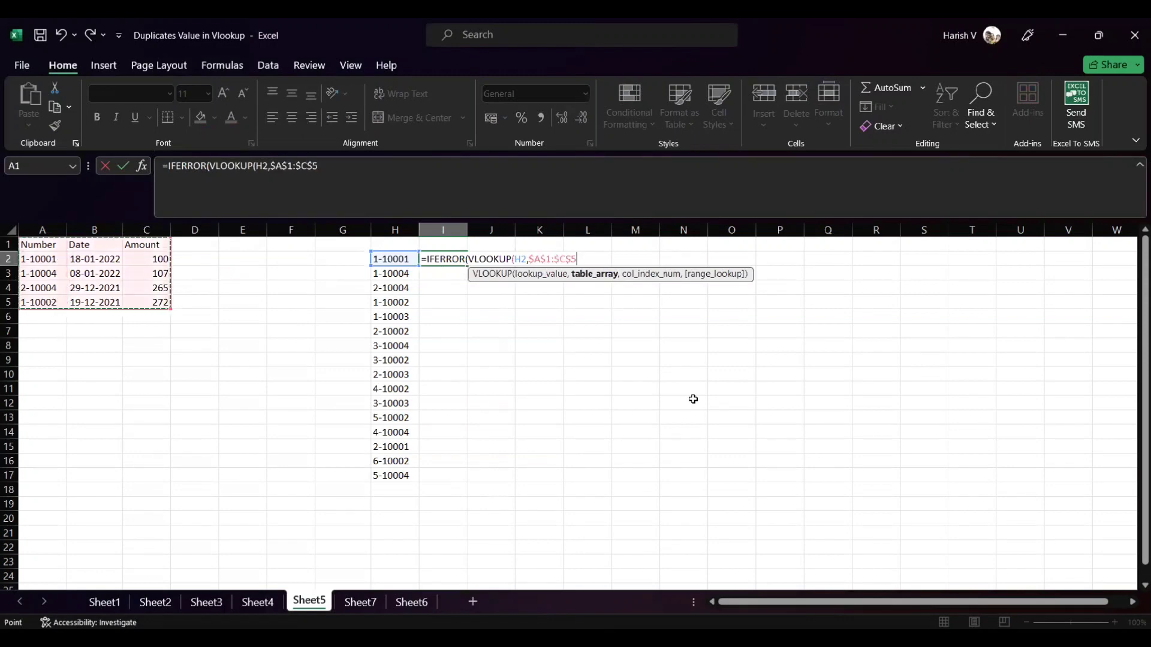
Finish the first VLOOKUP in I2 with column index 2 and false for an exact match
type(",2,")
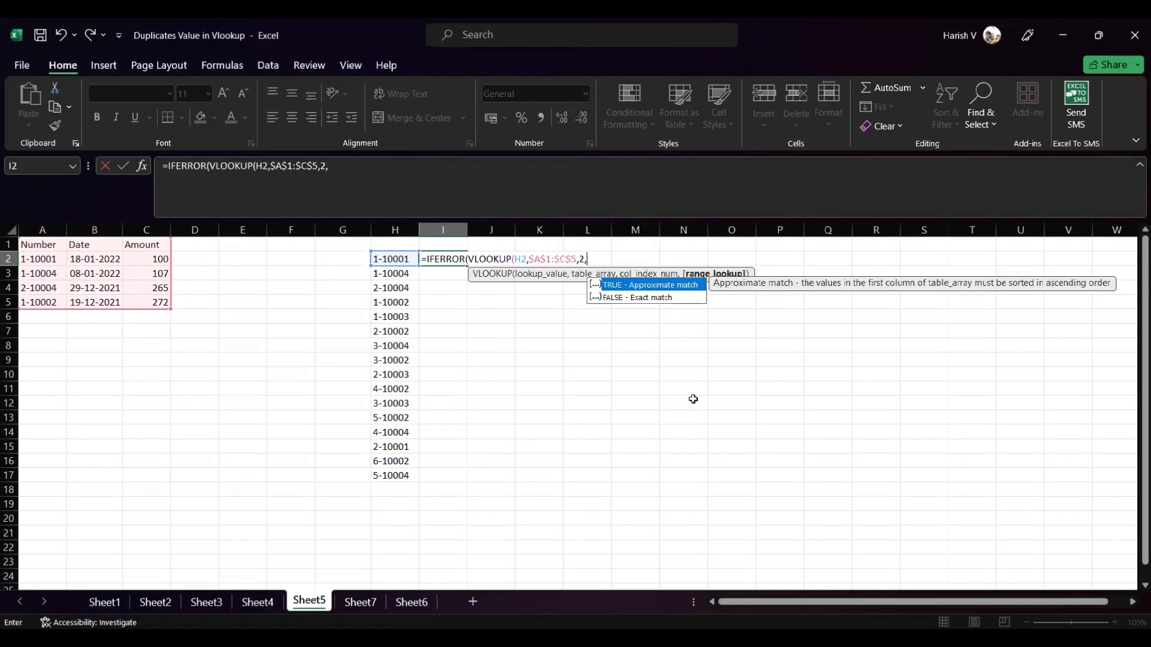
key("Down")
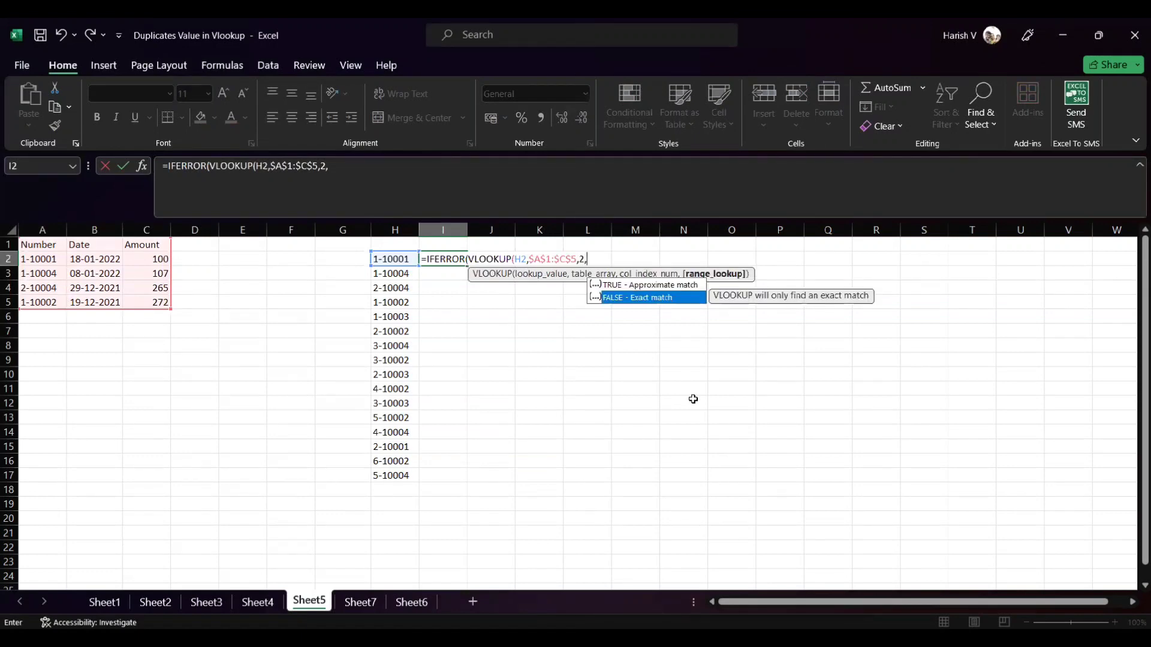
type("false")
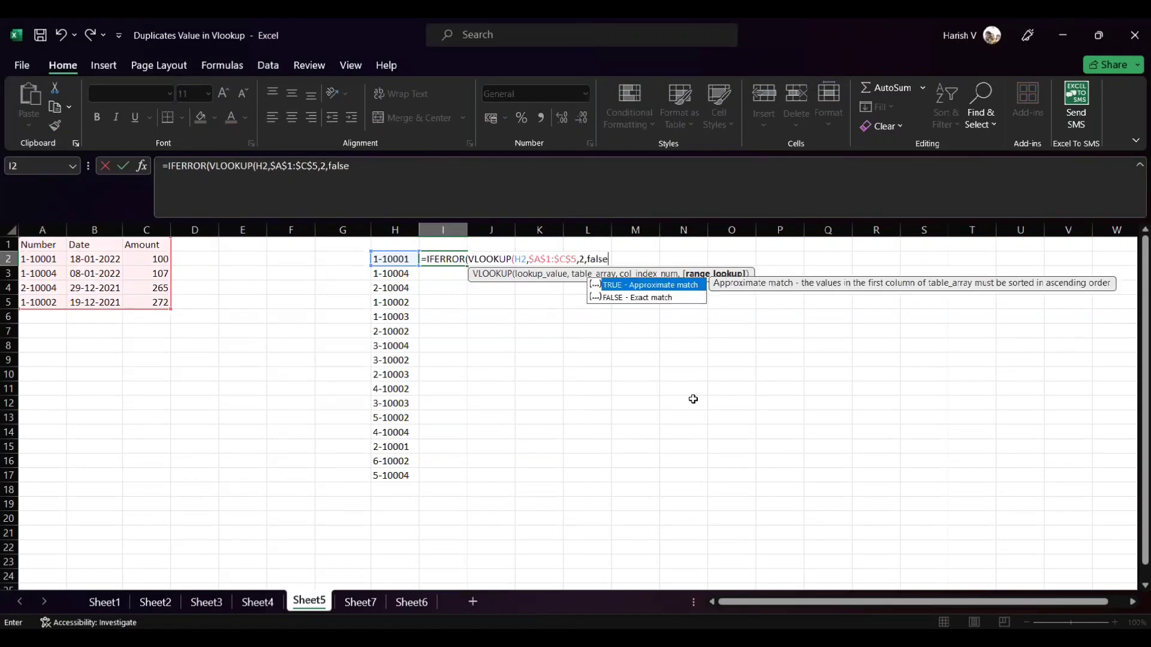
type(")")
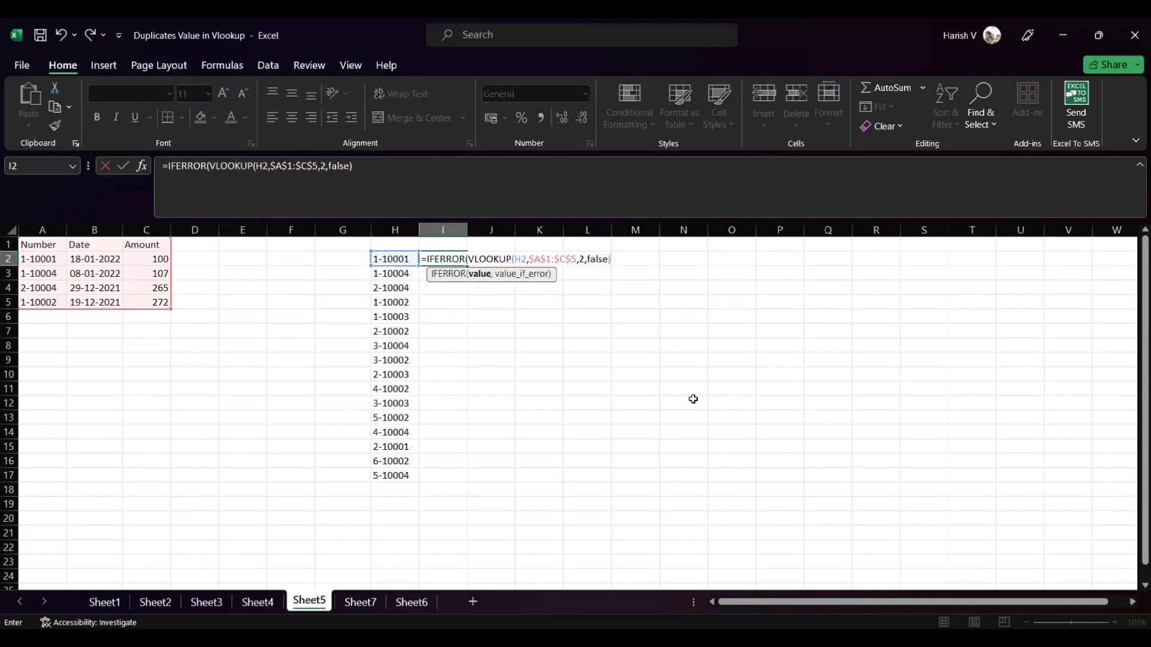
Add a nested IFERROR containing a second VLOOKUP as the error fallback in the I2 formula
type(",")
type("IFERROR(")
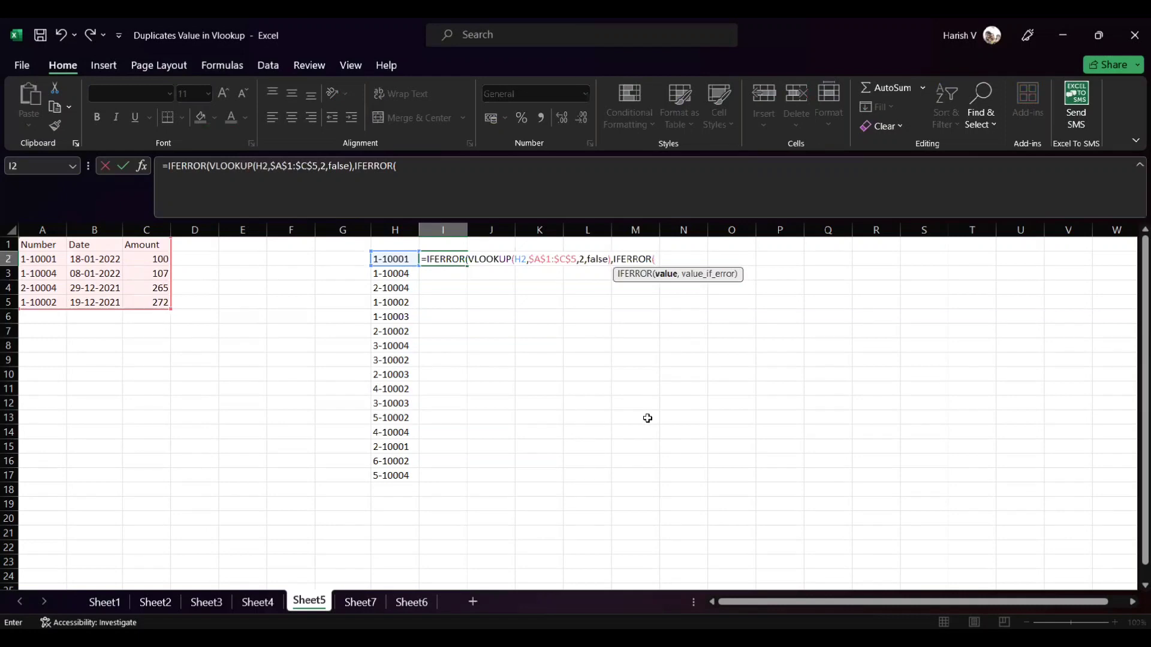
type("VLOOKUP(")
left_click(359, 602)
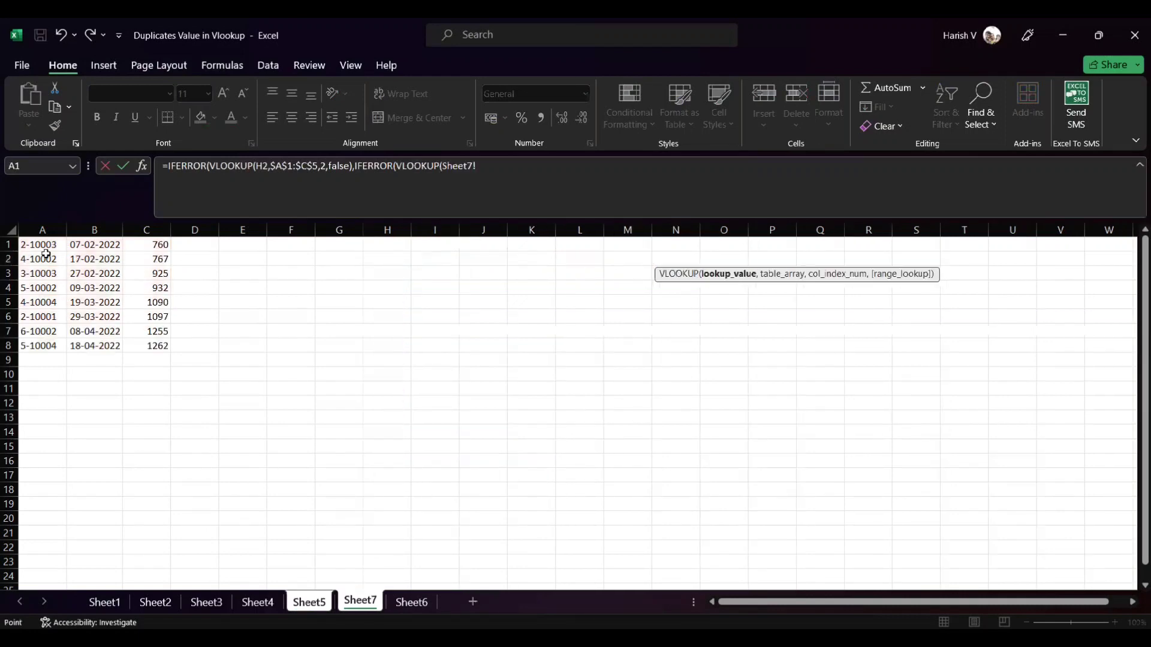
left_click(44, 247)
key("ctrl+shift+Down")
key("ctrl+shift+Right")
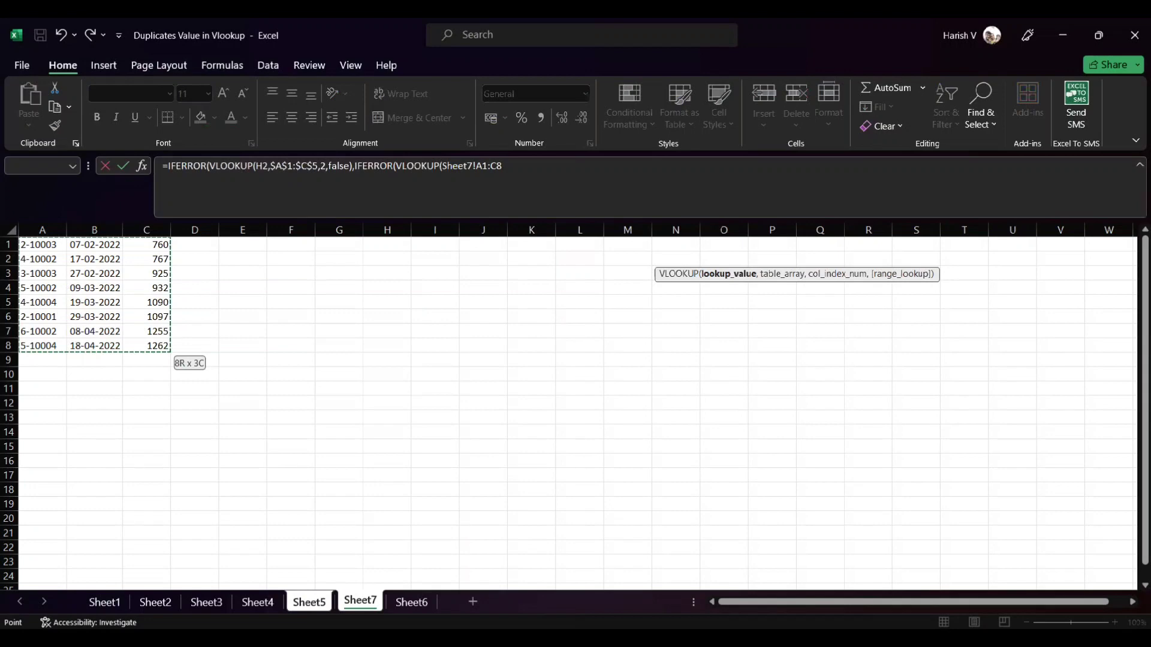
key("BackSpace")
Set the nested VLOOKUP's lookup value to Sheet5!H2 and its table array to the absolute range Sheet7!$A$1:$C$8
left_click(321, 602)
left_click(388, 258)
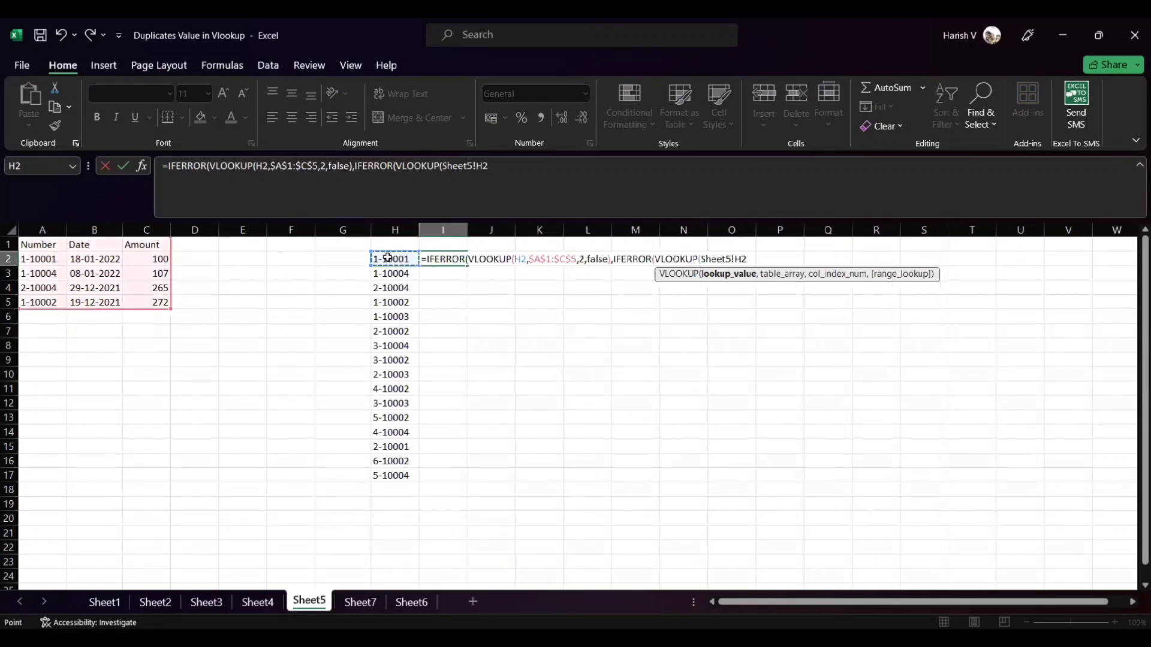
type(",")
left_click(361, 602)
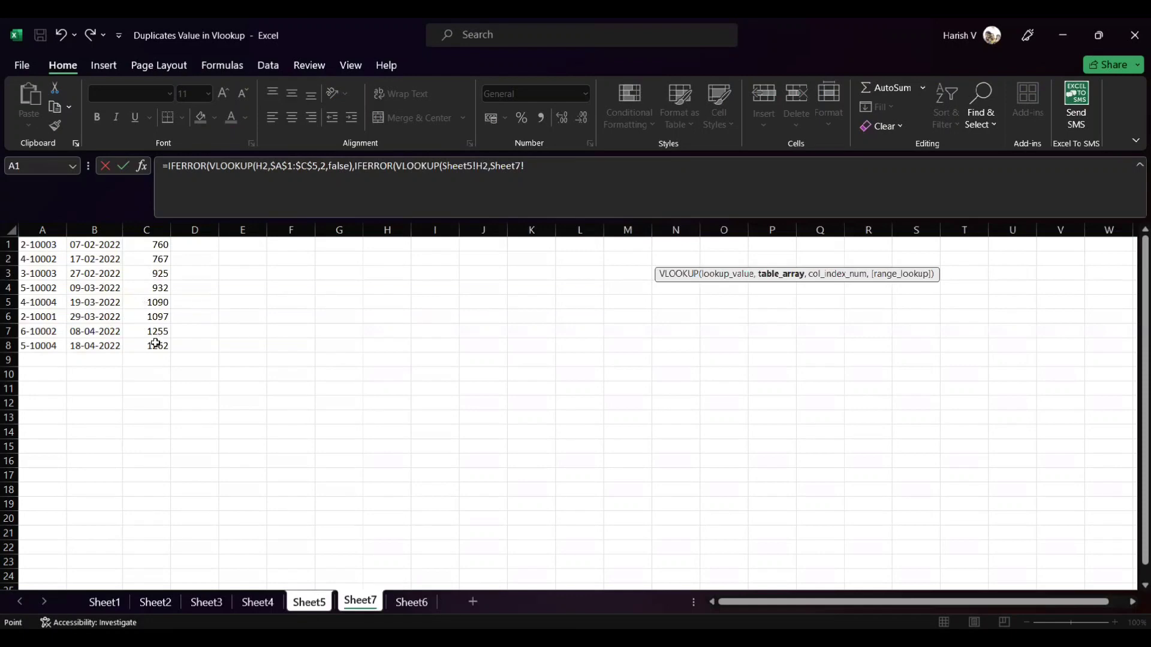
left_click(155, 343, "shift")
key("F4")
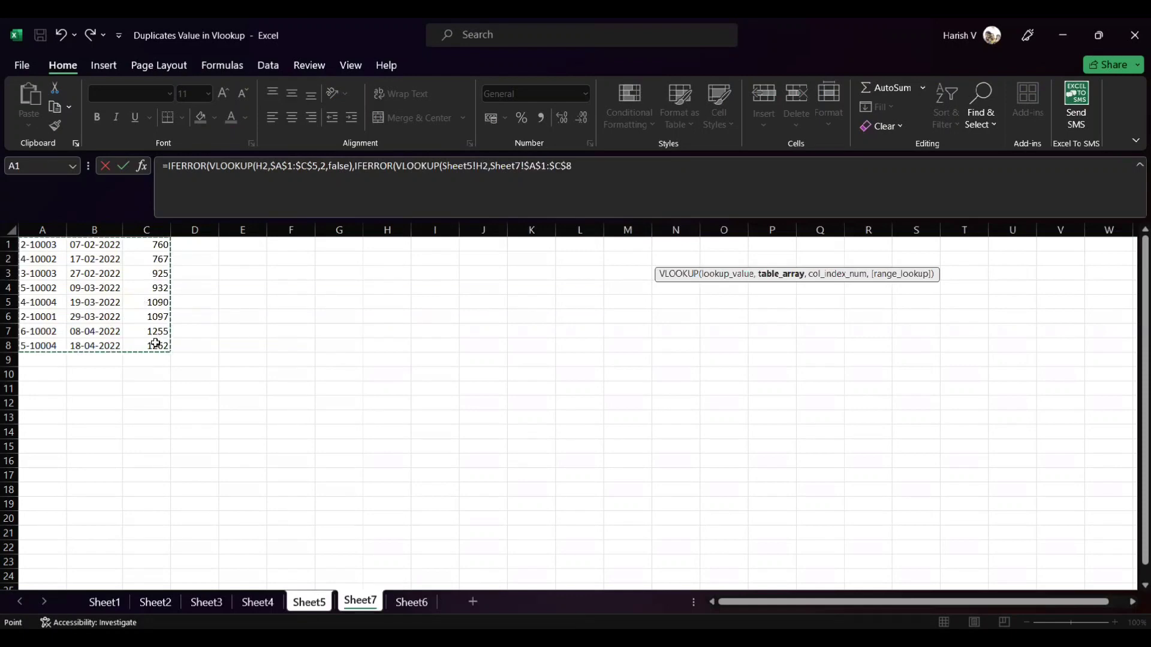
Finish the second VLOOKUP with column index 2 and false, and add a third nested IFERROR with a VLOOKUP as its error fallback
type(",2,false")
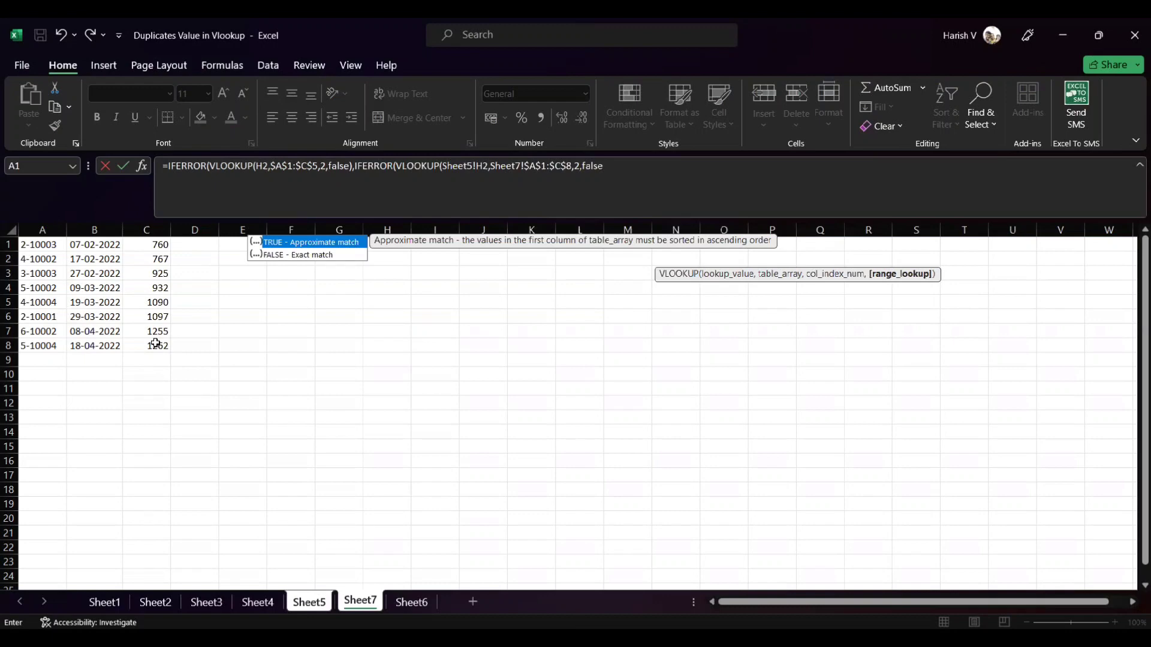
type("),")
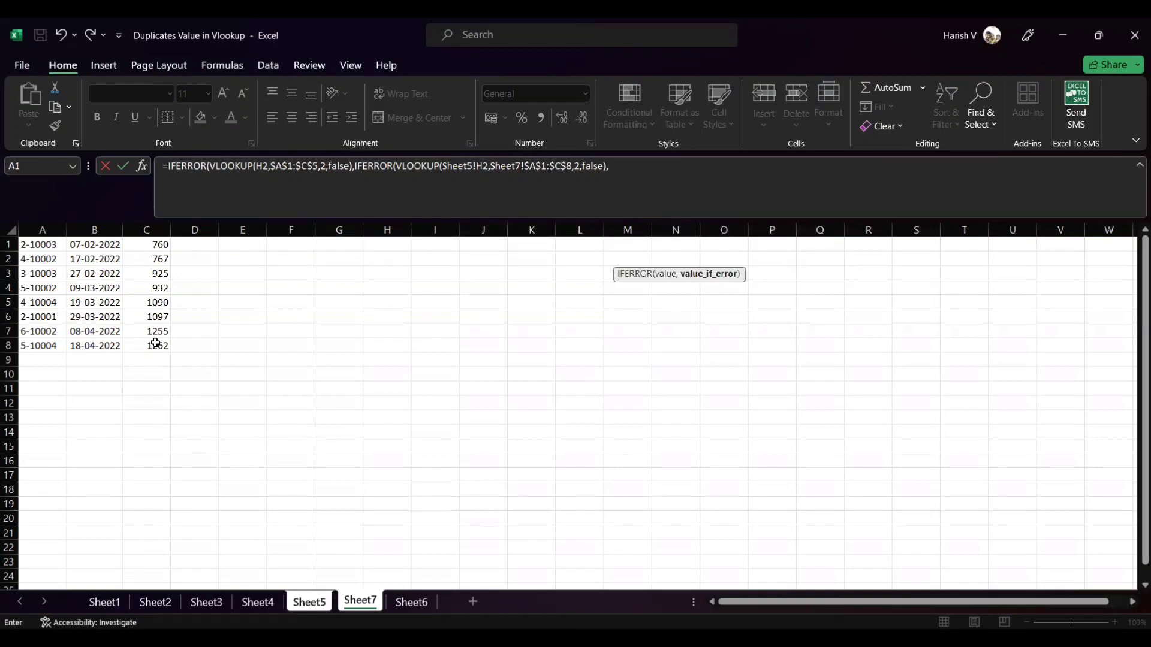
type("IFERROR(")
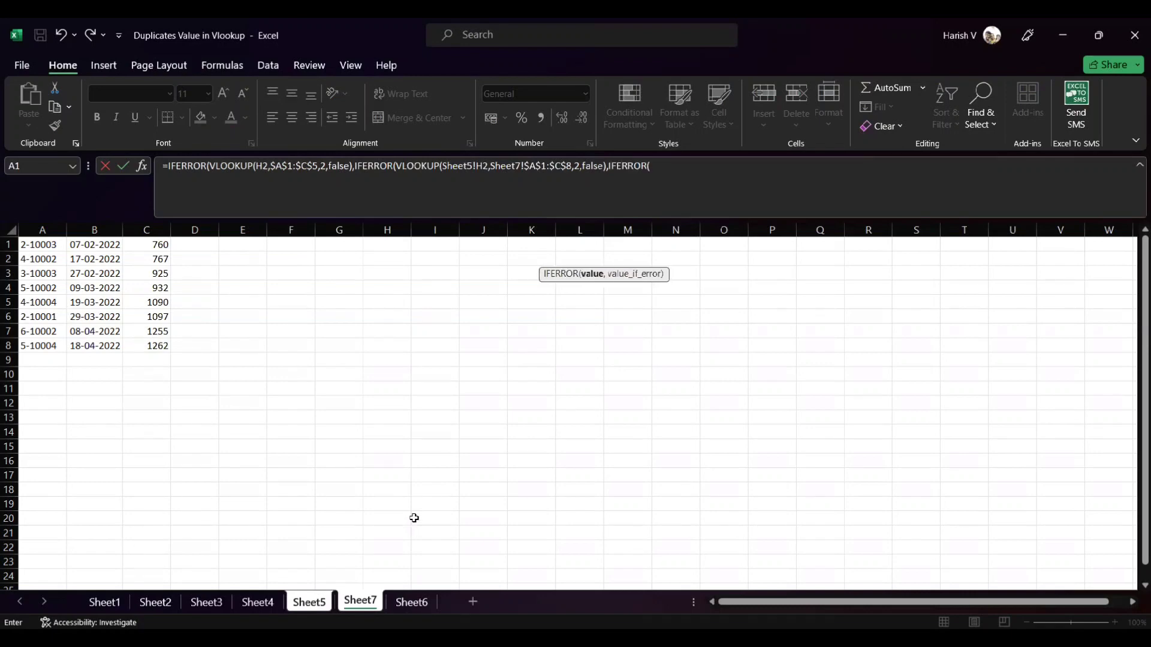
type("VLOOKUP(Sheet7!")
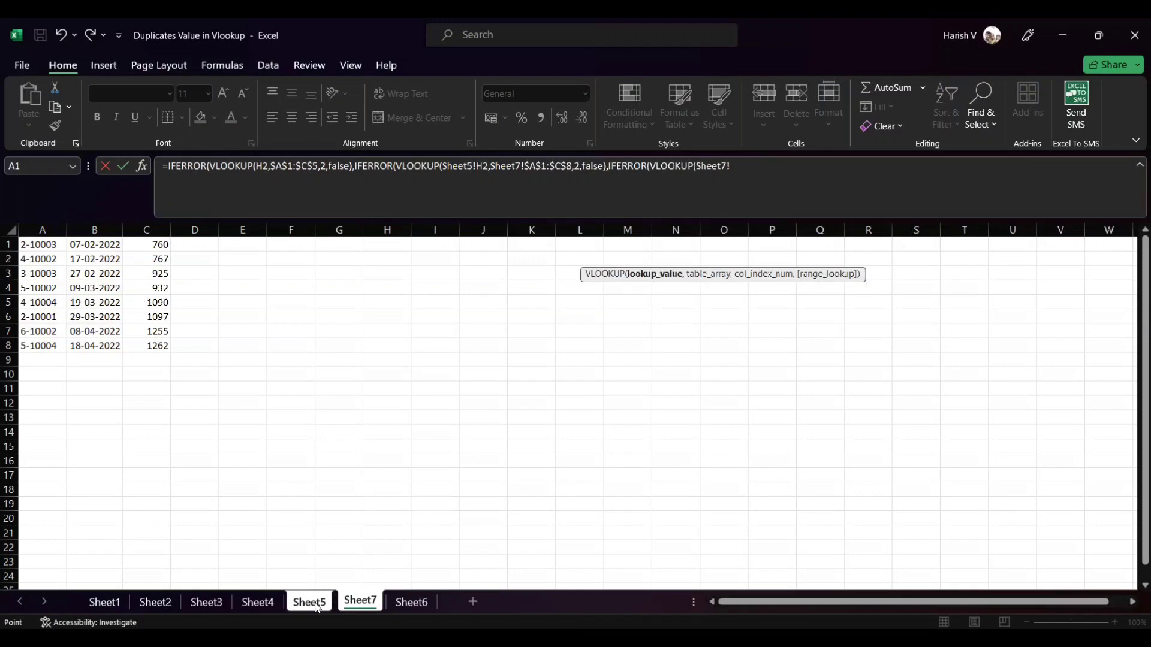
Set the third VLOOKUP's lookup value to Sheet5!H2 and its table array to the absolute range Sheet6!$A$1:$C$4
left_click(318, 605)
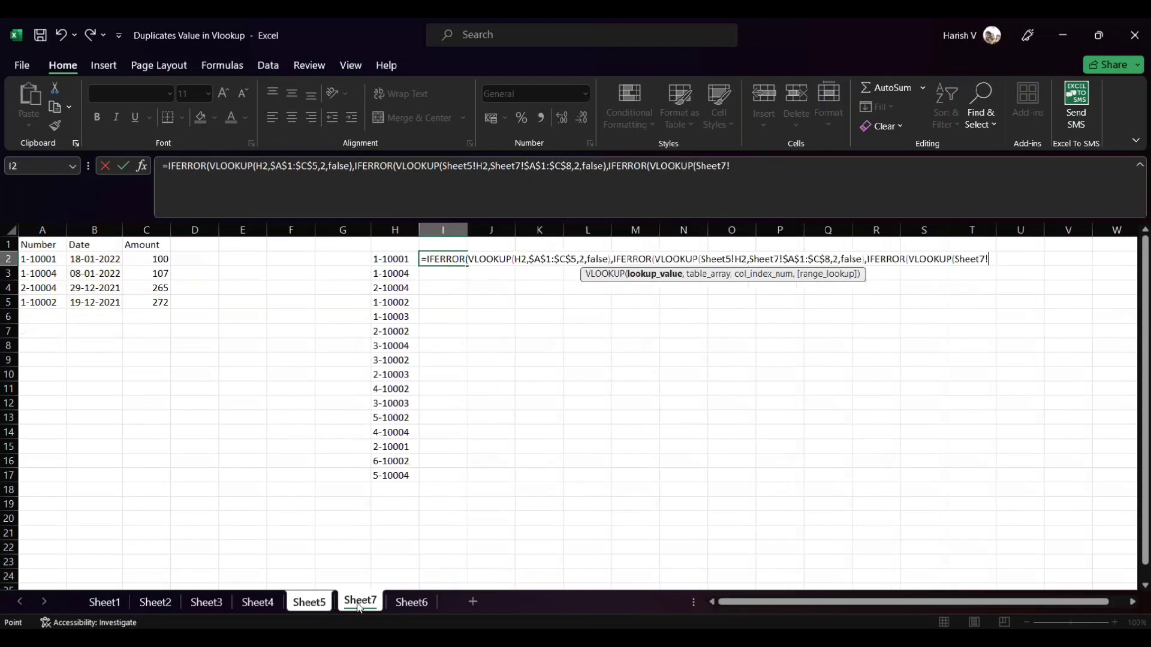
left_click(390, 261)
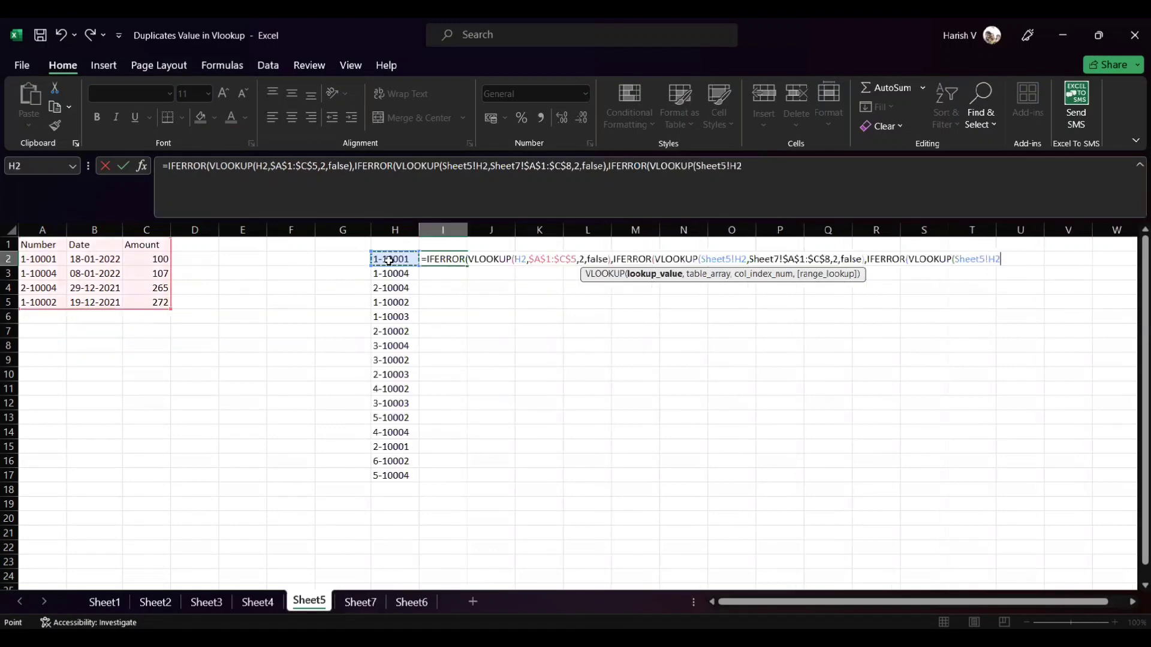
type(",")
left_click(411, 602)
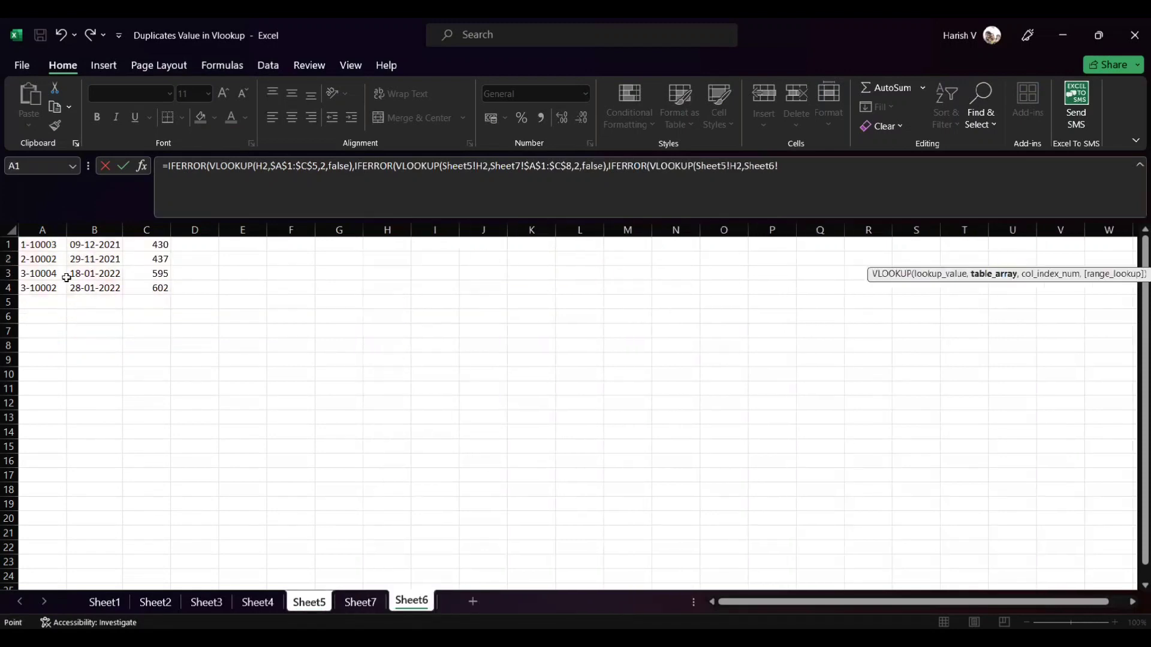
left_click(46, 245)
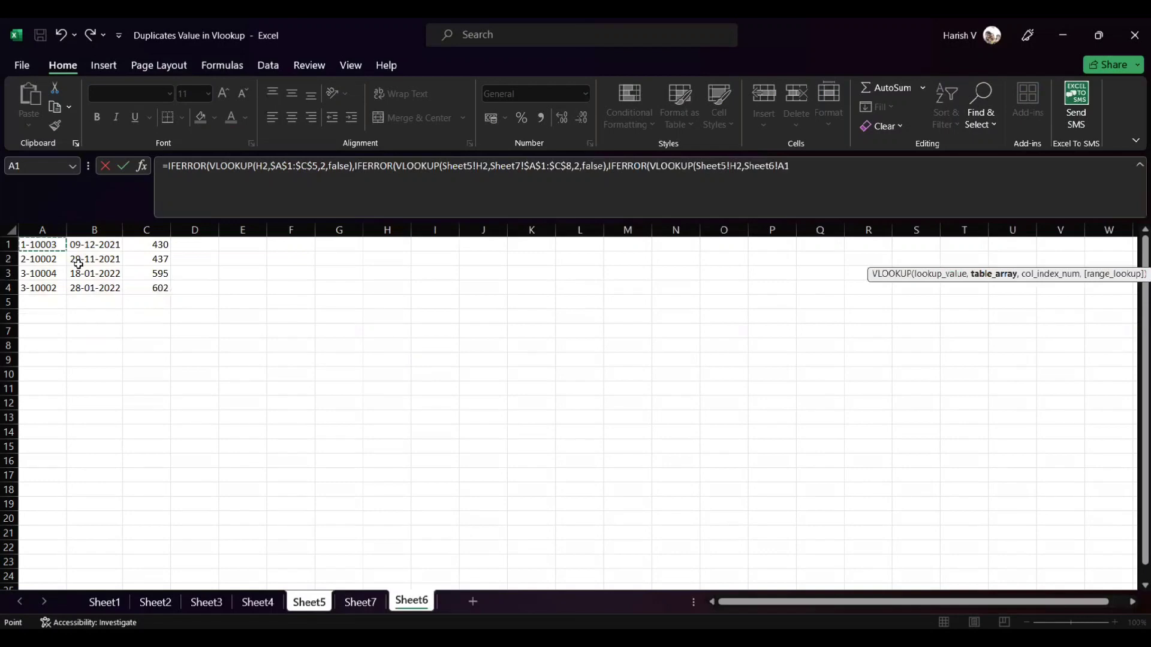
left_click(156, 286, "shift")
key("F4")
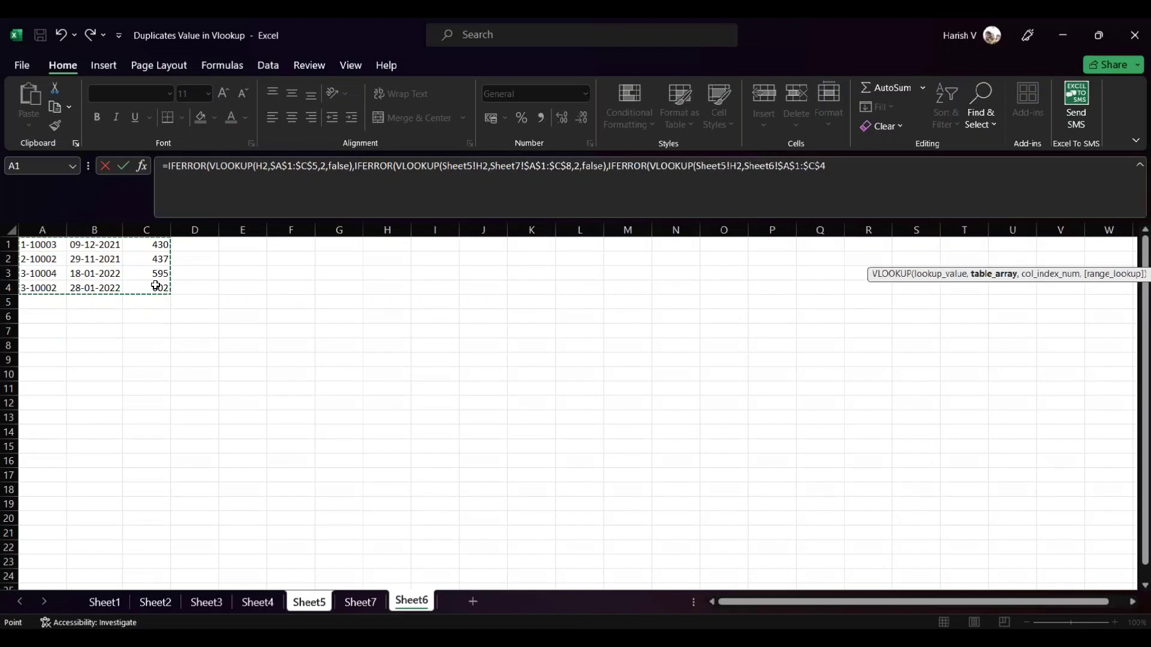
Finish the third VLOOKUP with column index 2 and false, use " " as the final error value, and enter the completed formula in I2
type(",2,falese")
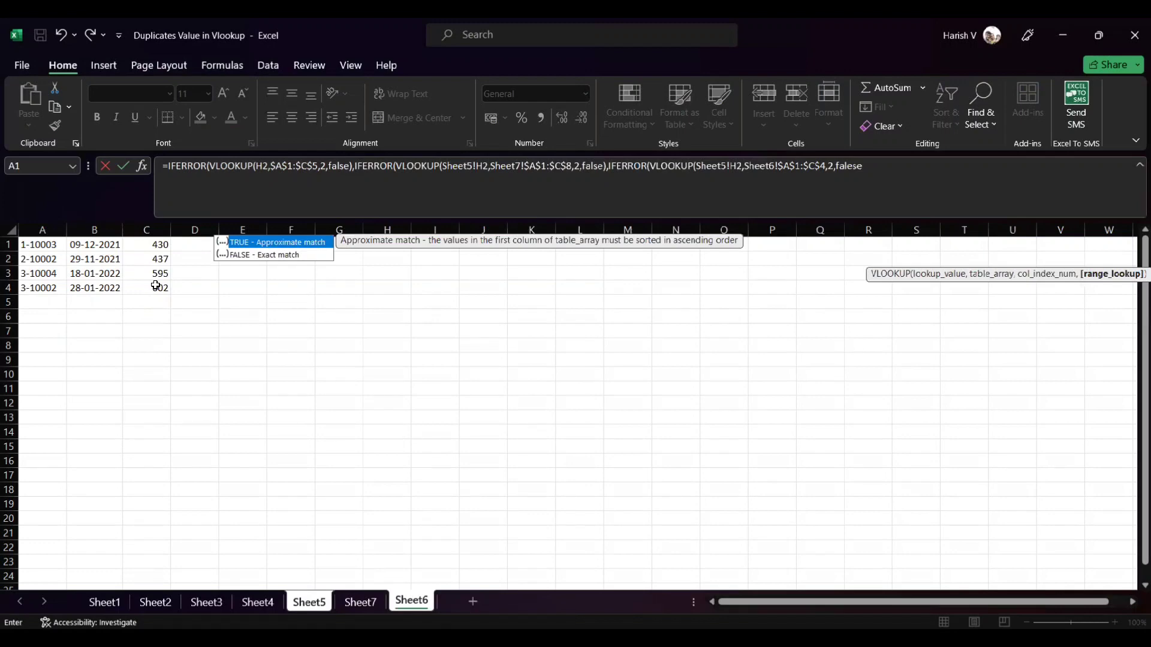
key("BackSpace")
key("BackSpace")
key("BackSpace")
type("se),")
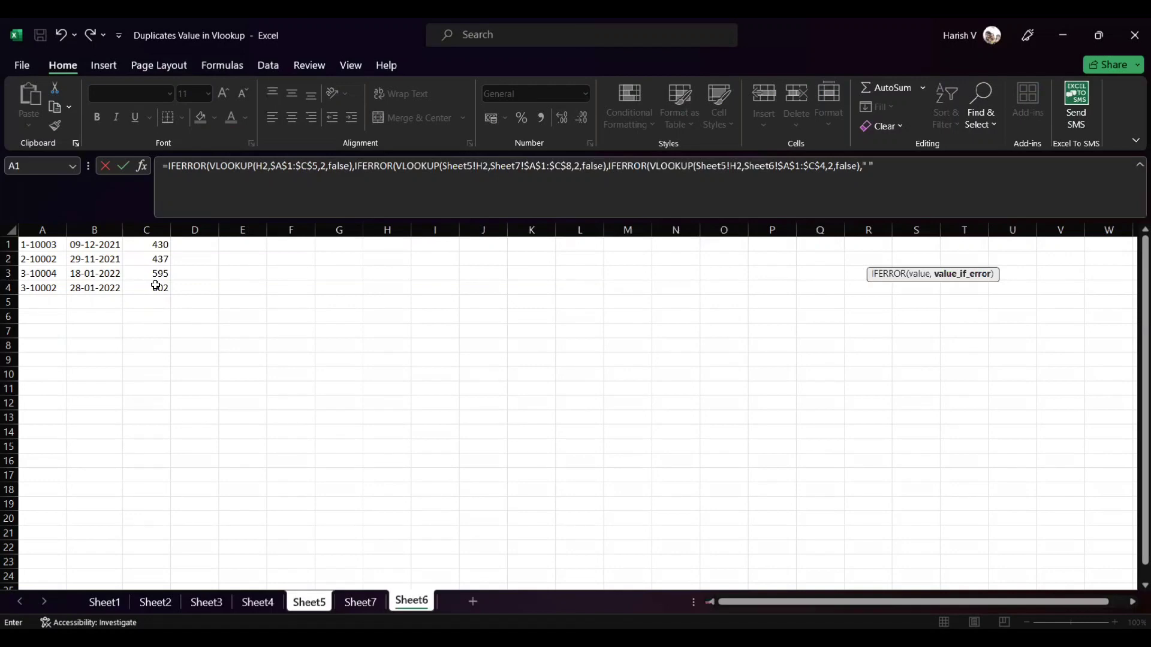
type("\" \")))")
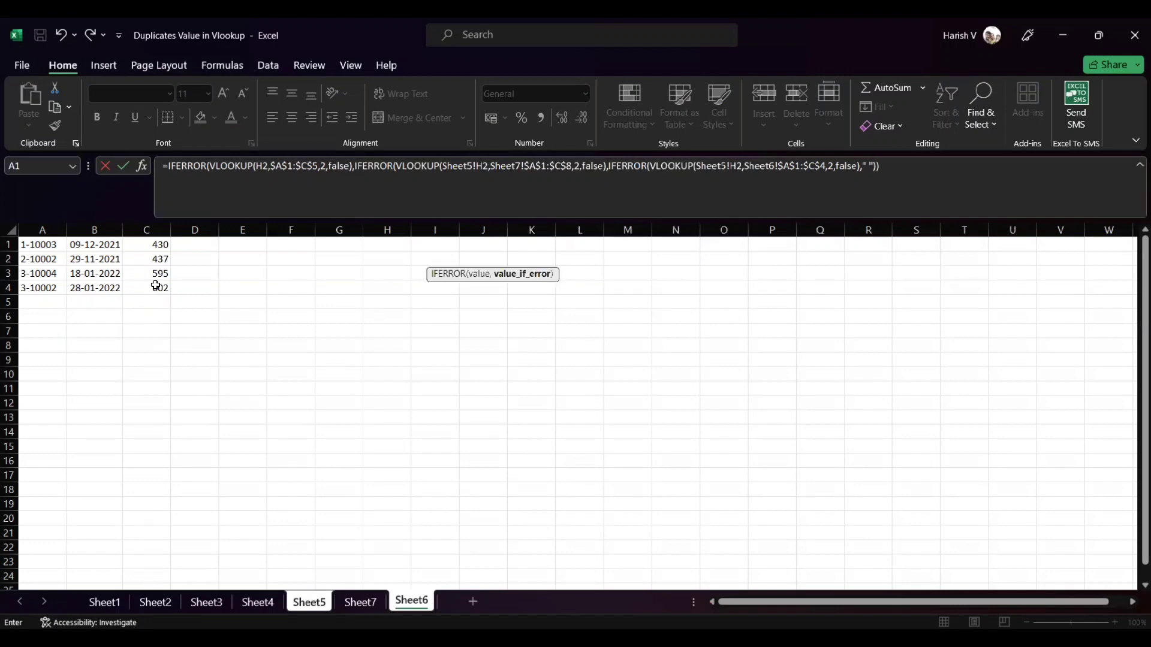
key("Return")
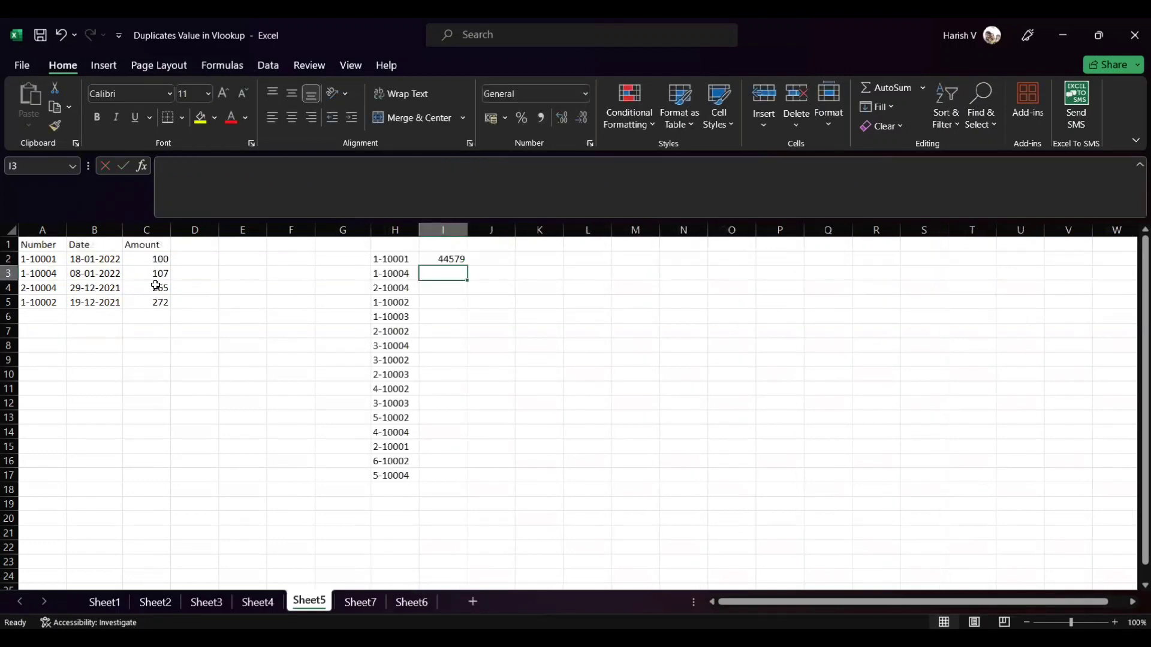
Fill the I2 formula down column I to row 17, alongside the last number in column H
key("Left")
key("ctrl+Down")
key("Right")
key("ctrl+shift+Up")
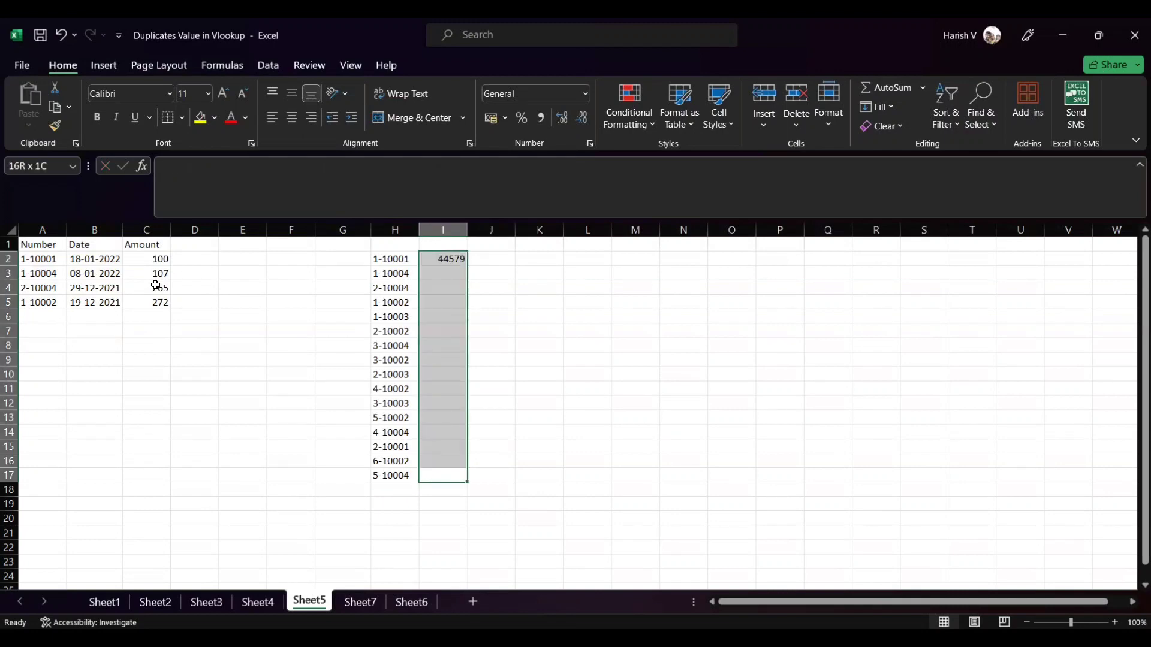
key("ctrl+d")
key("Up")
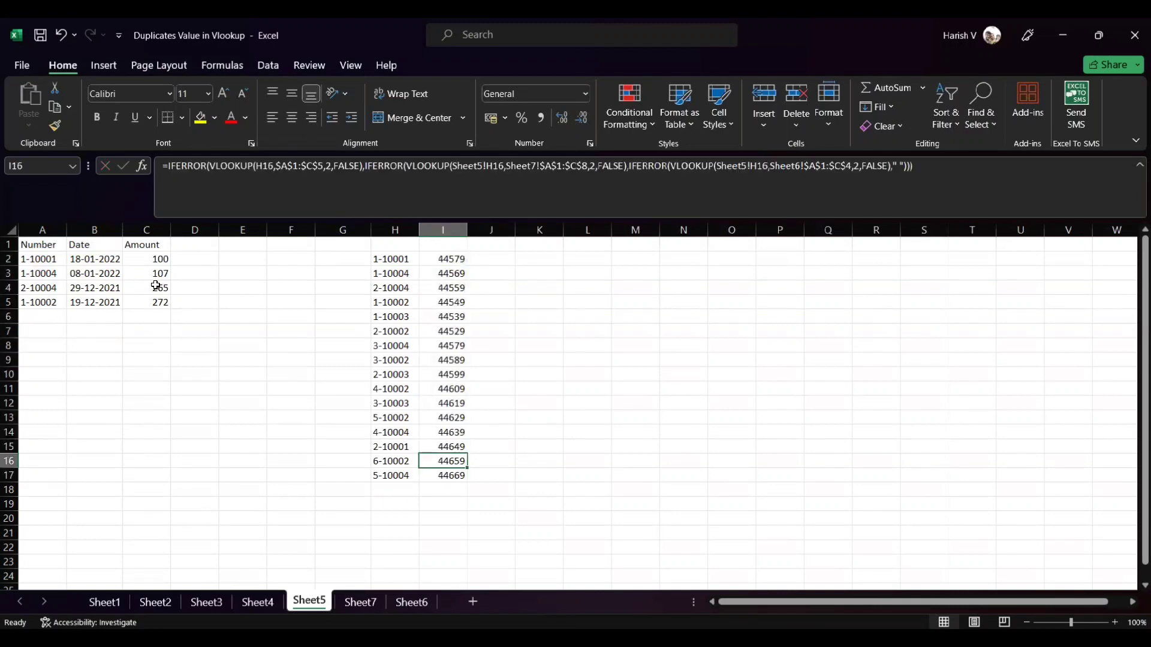
Format the lookup results in I2:I17 as Short Date
key("ctrl+Up")
key("ctrl+shift+Down")
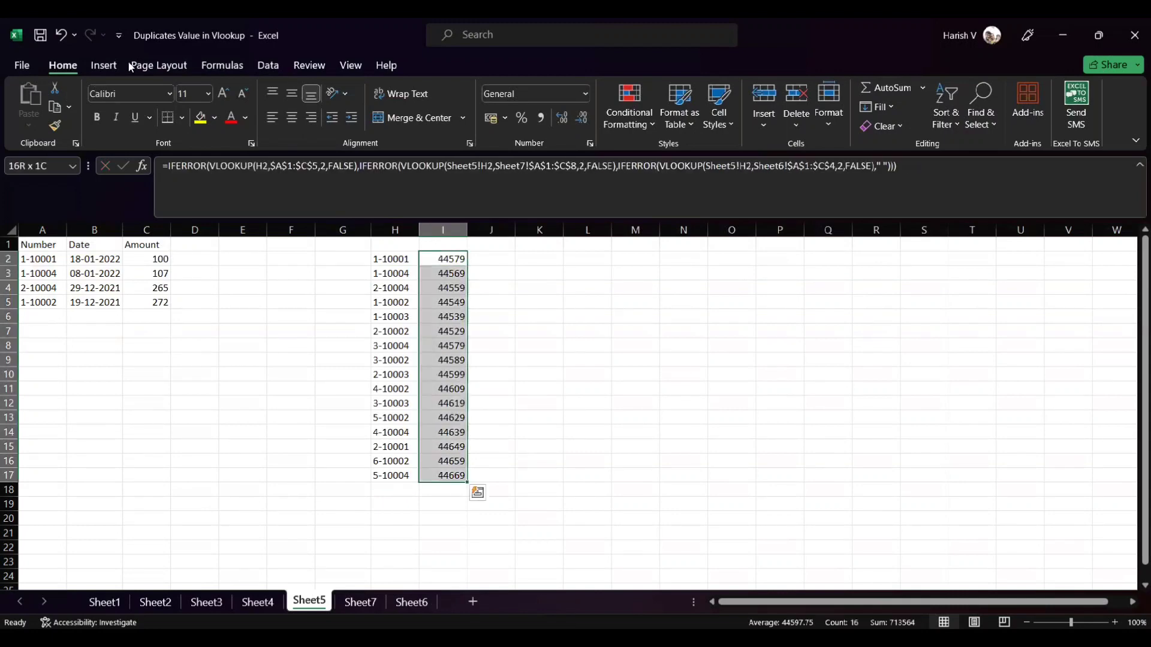
left_click(99, 69)
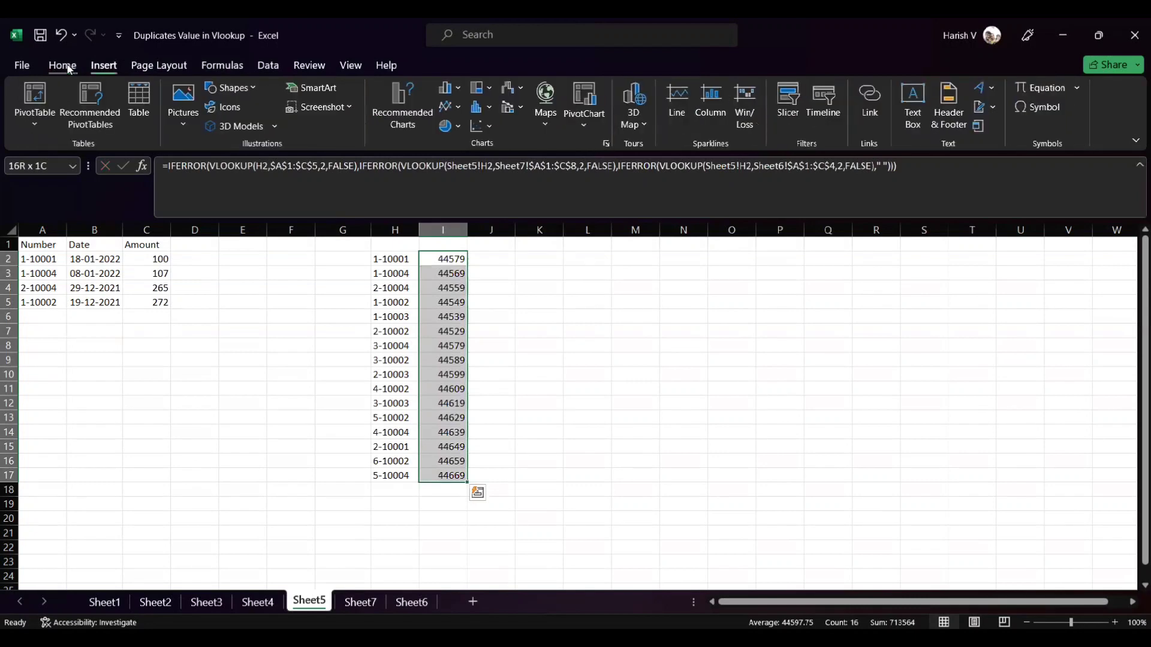
left_click(68, 68)
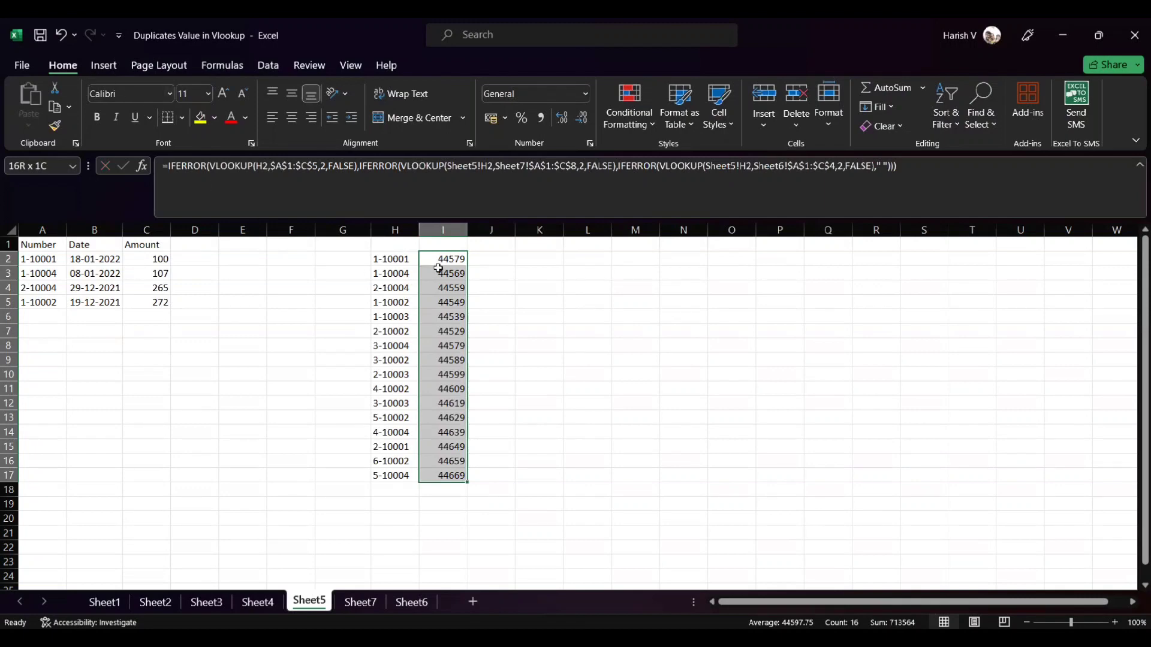
left_click(582, 95)
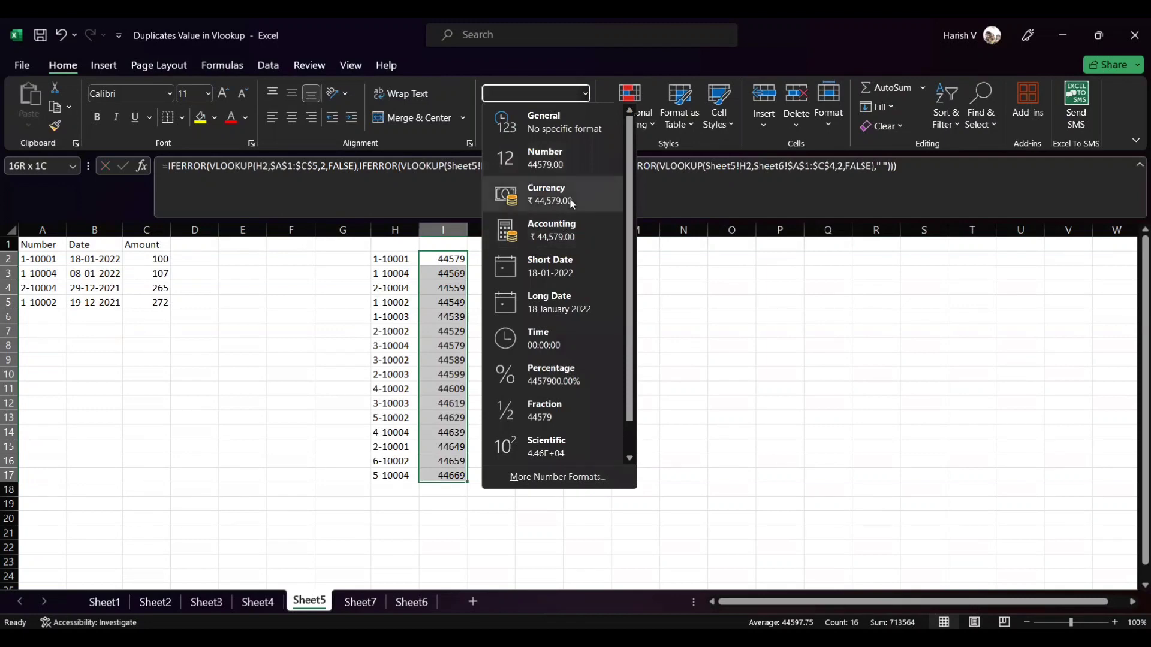
left_click(580, 273)
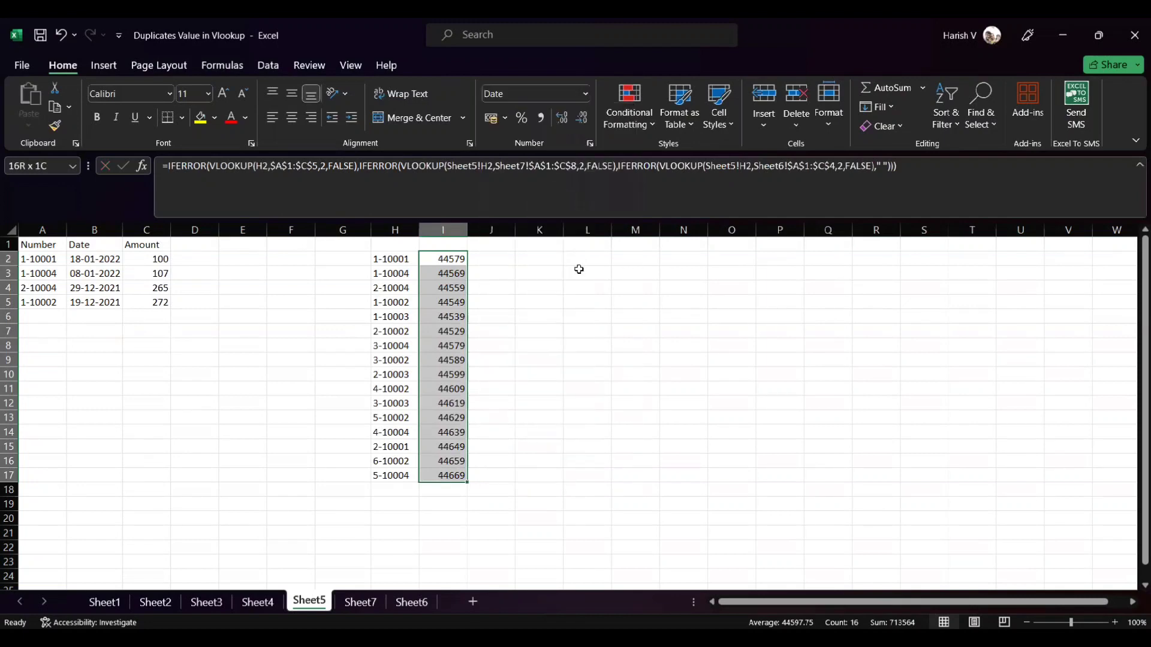
left_click(445, 257)
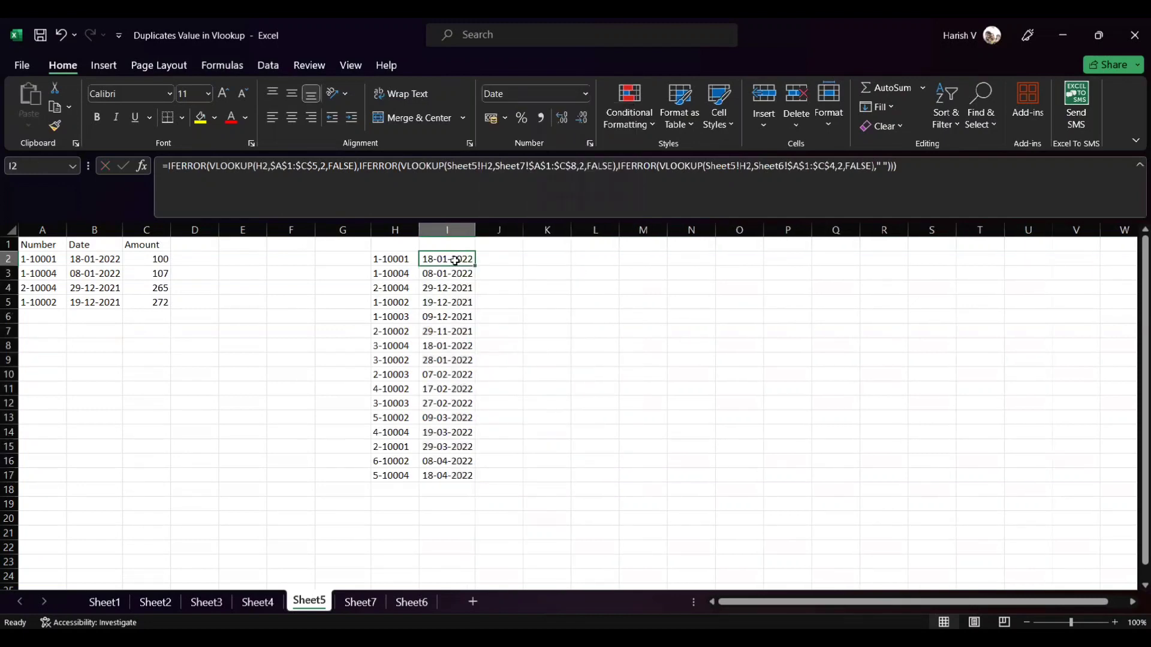
left_click_drag(454, 260, 457, 467)
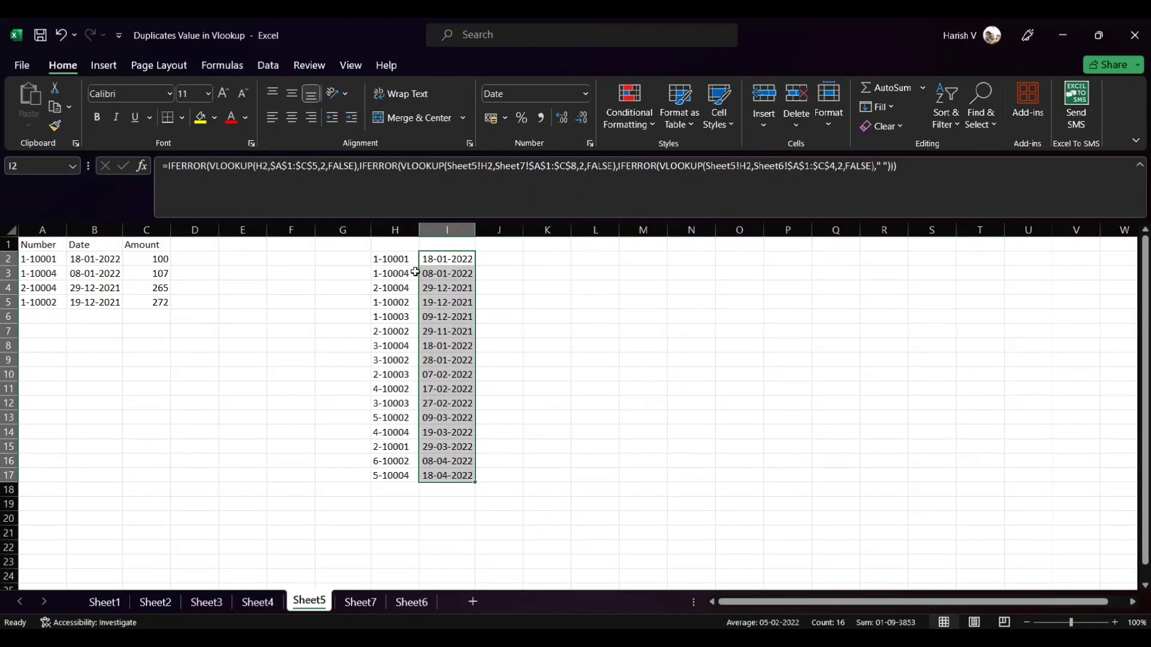
left_click_drag(455, 259, 432, 474)
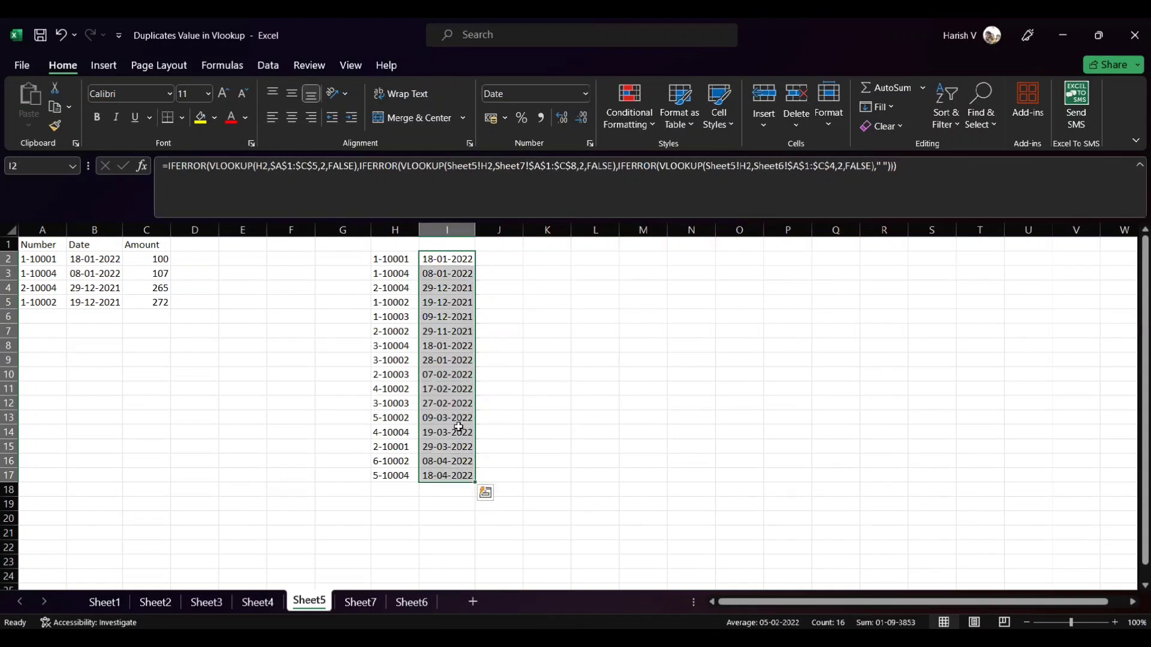